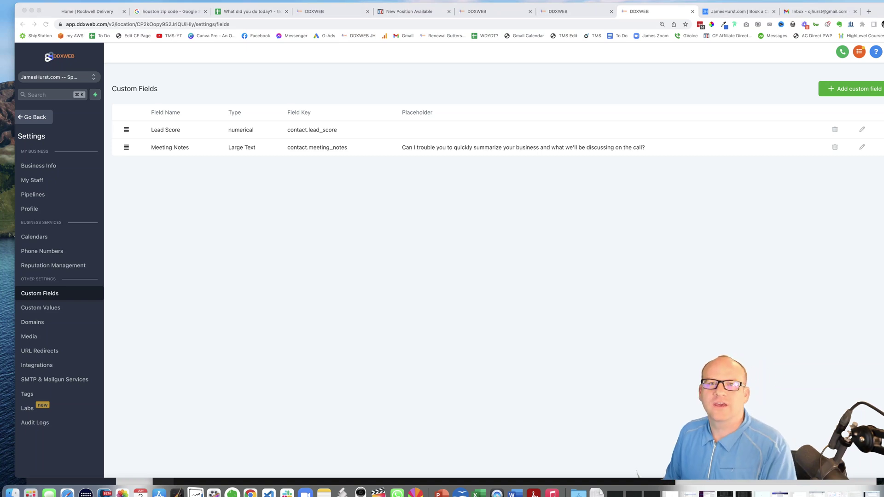
Start adding a Numerical custom field, then cancel it without saving
left_click(294, 248)
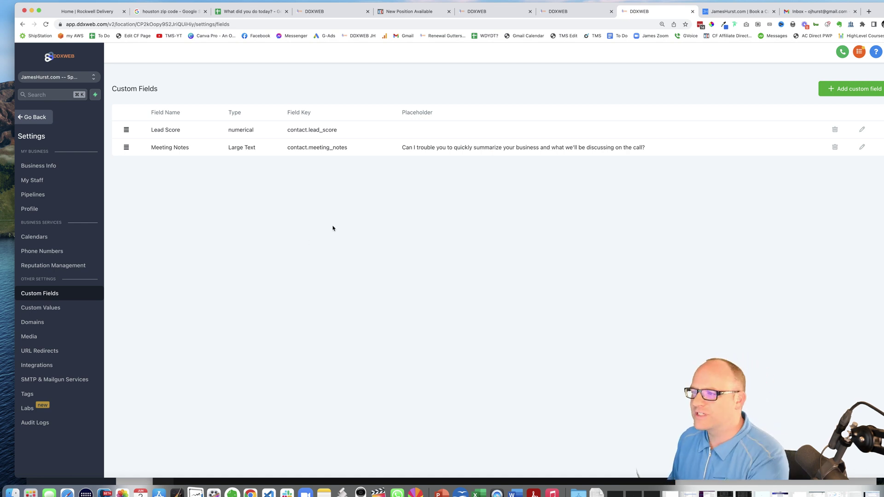
left_click(838, 91)
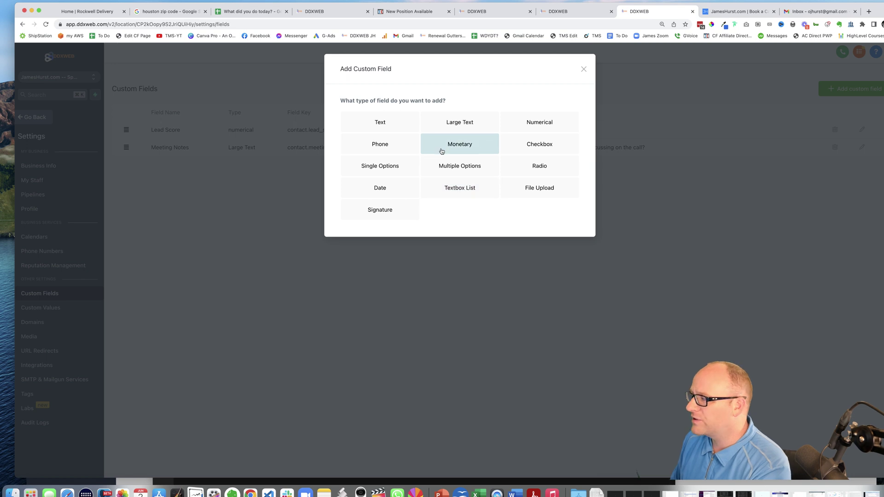
left_click(541, 128)
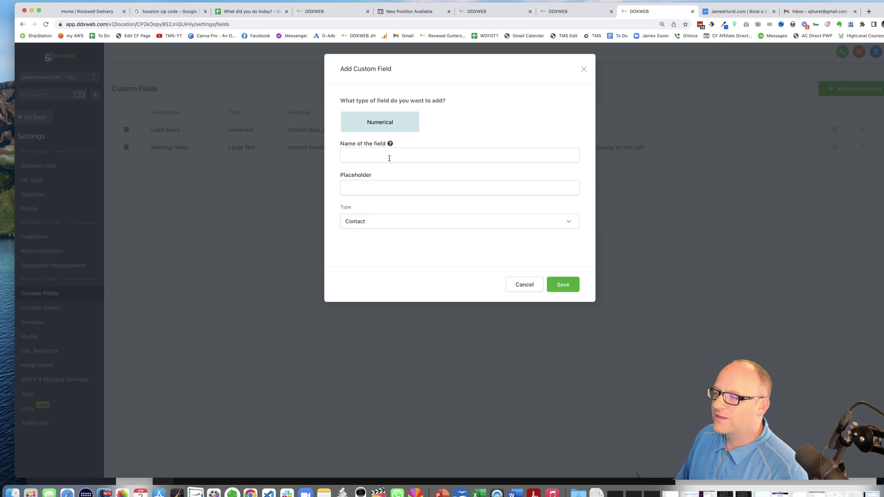
left_click(583, 69)
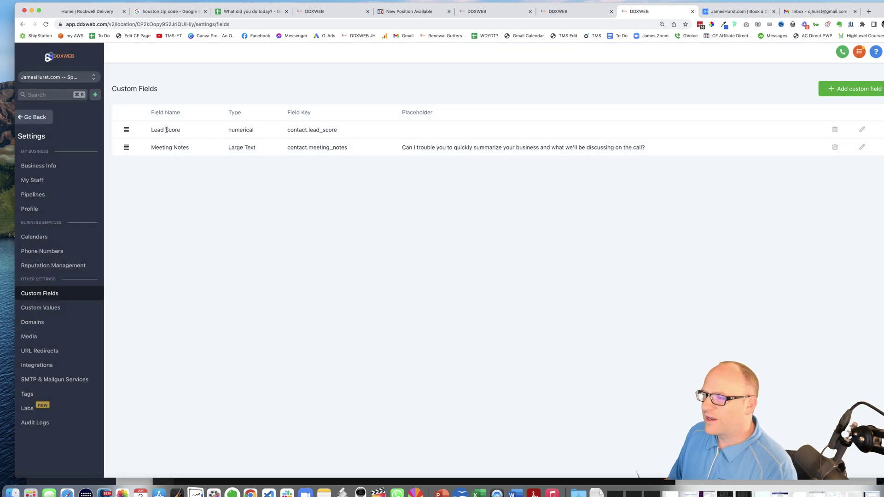
Confirm the existing Lead Score custom field is still of Numerical type
triple_click(155, 129)
double_click(240, 130)
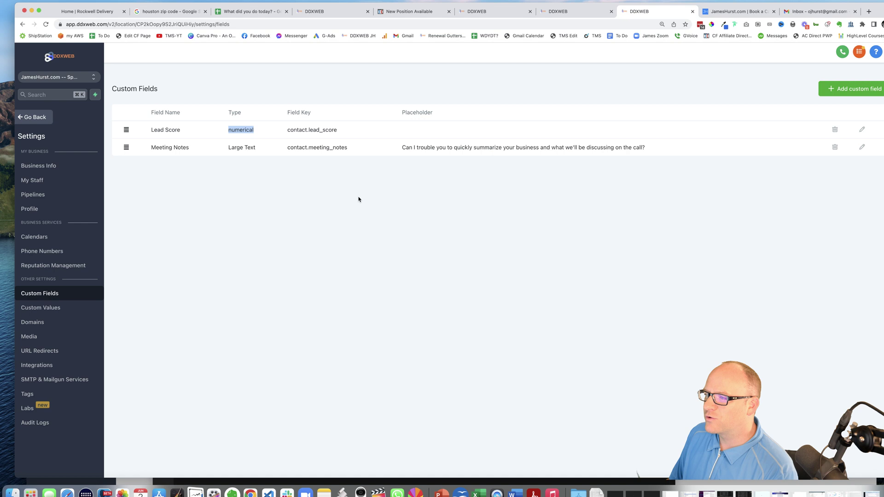
left_click(480, 211)
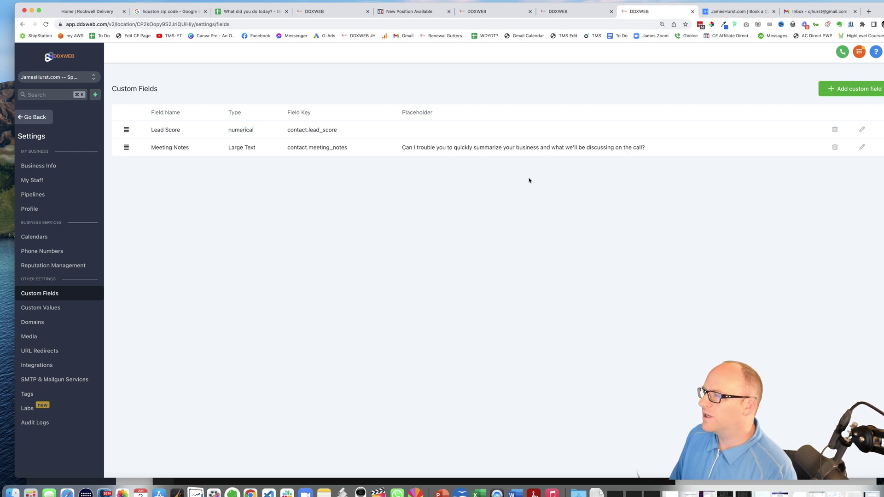
left_click(505, 15)
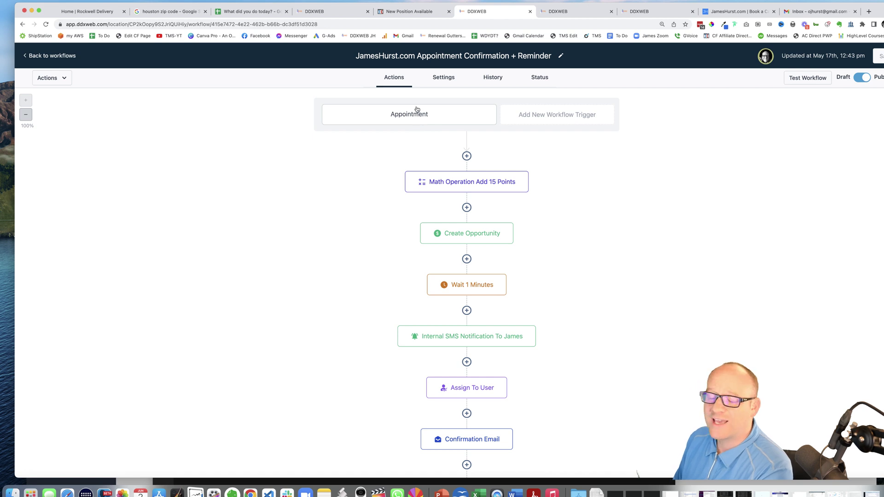
left_click(470, 185)
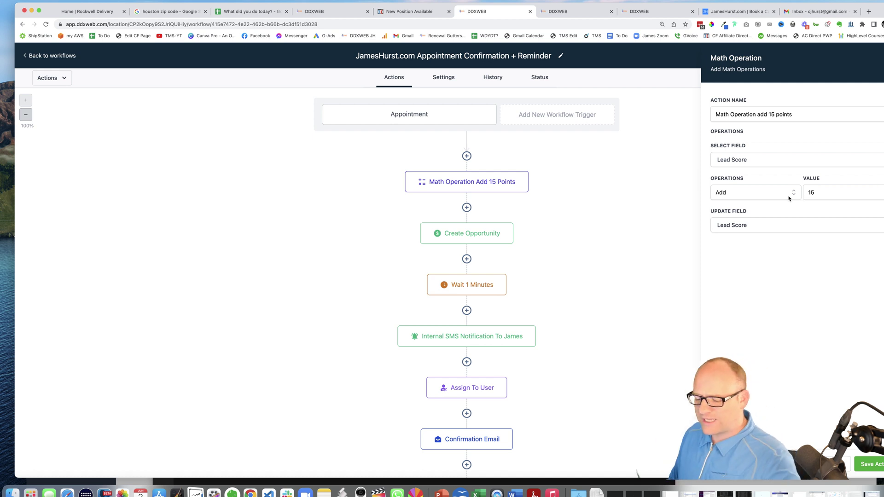
left_click(766, 227)
left_click(735, 314)
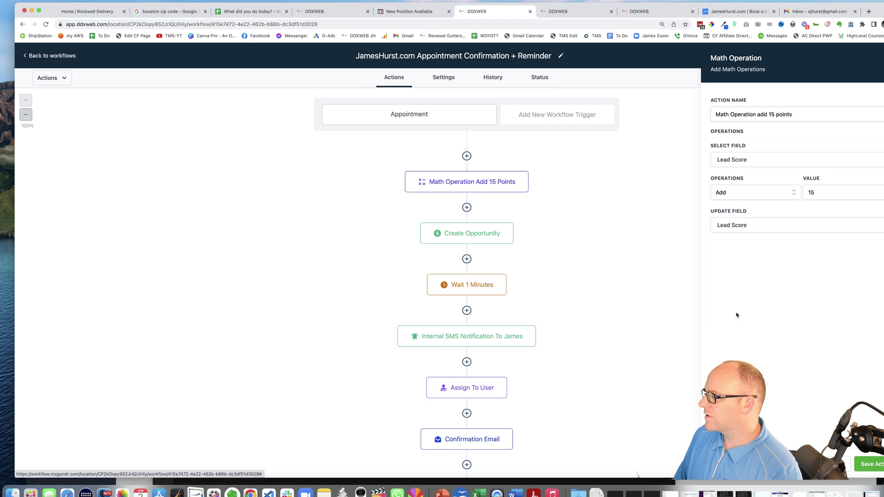
left_click(729, 192)
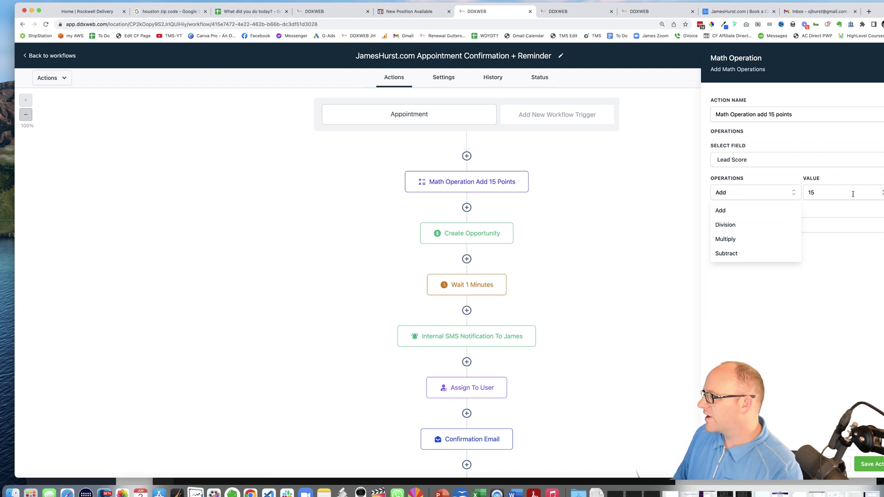
left_click(844, 273)
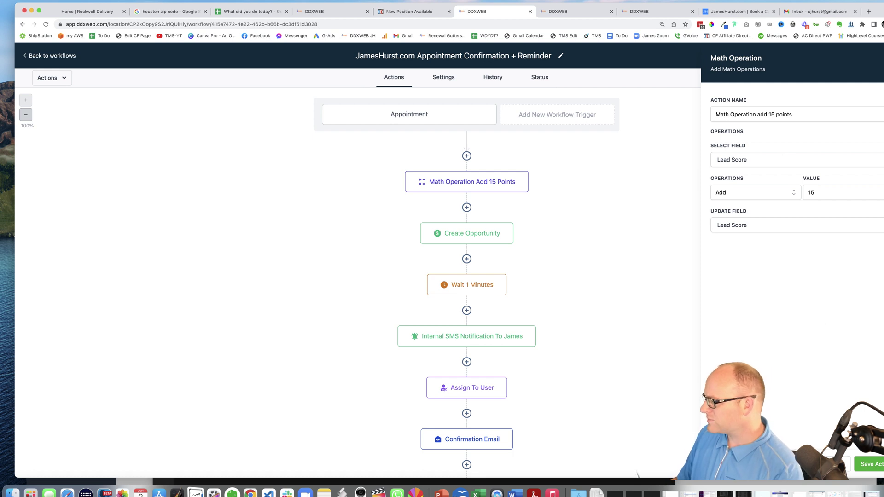
left_click(638, 474)
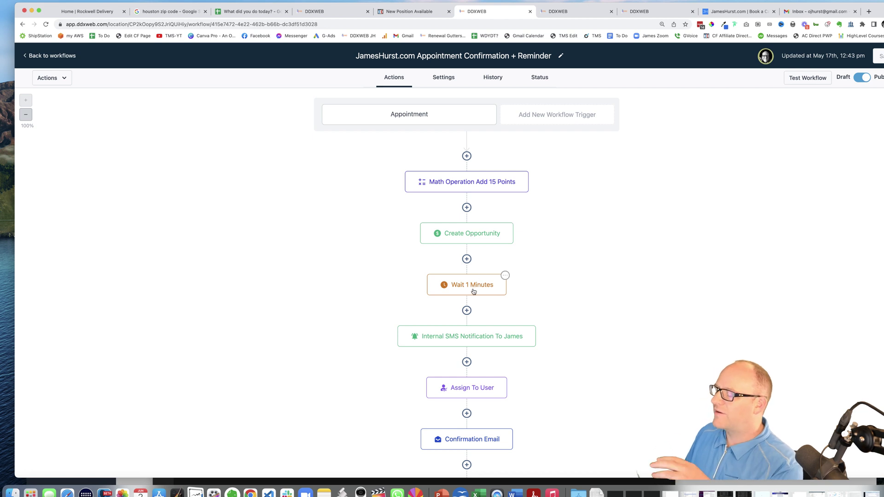
left_click(463, 338)
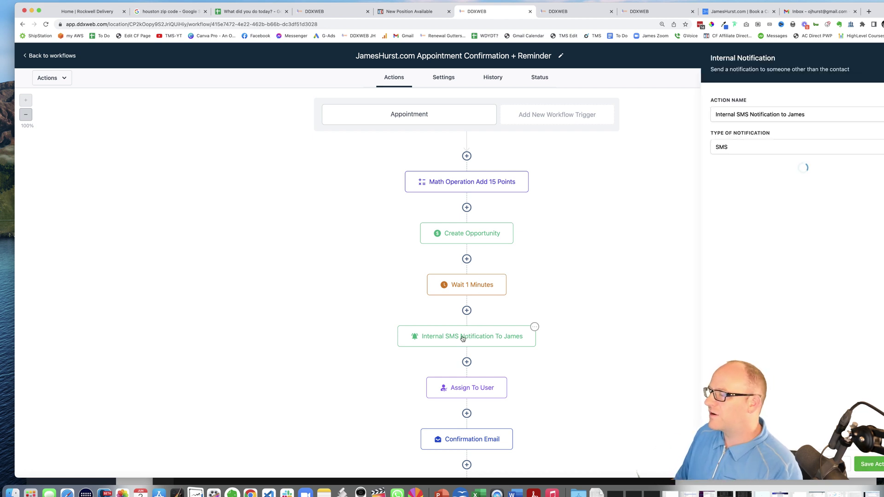
left_click_drag(734, 303, 805, 340)
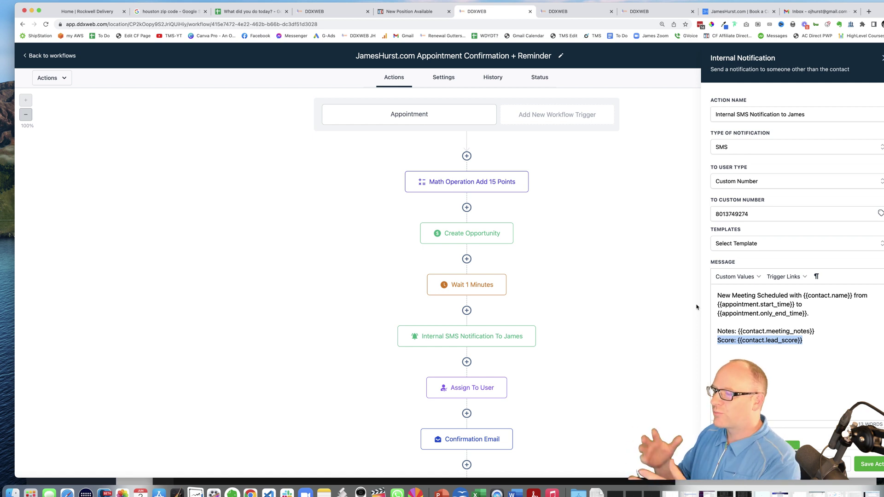
left_click(844, 325)
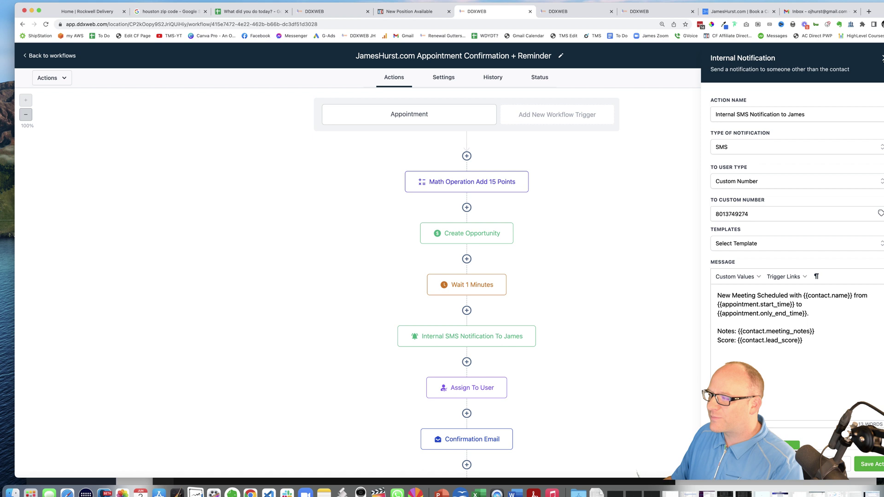
left_click(882, 58)
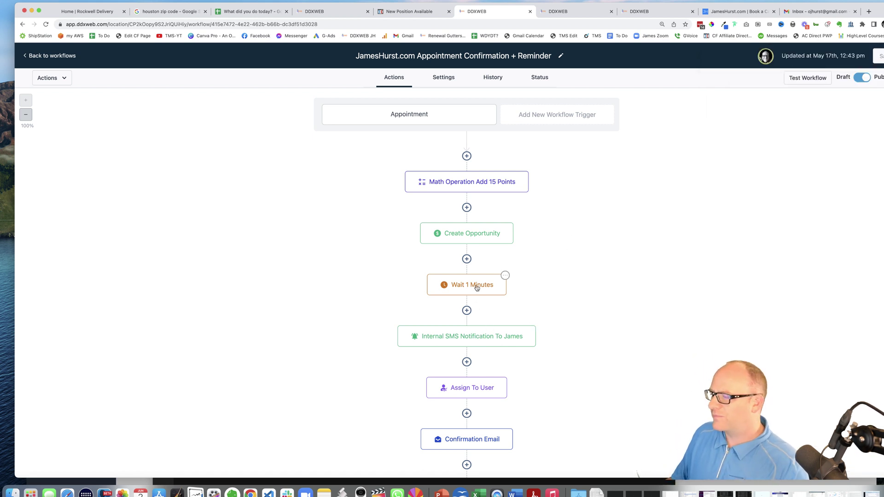
Scroll down to the Add 10 More Points step and bring up its Math Operation settings
scroll(566, 272, "down", 1)
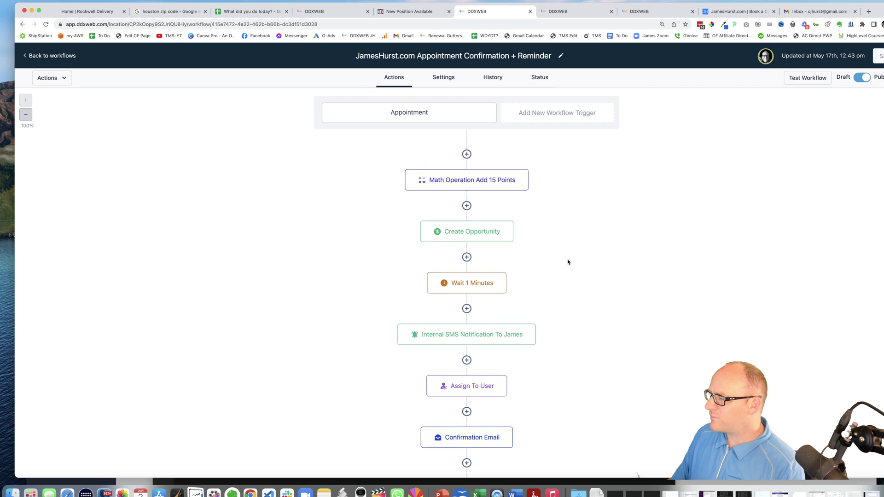
scroll(564, 264, "down", 3)
scroll(549, 306, "down", 3)
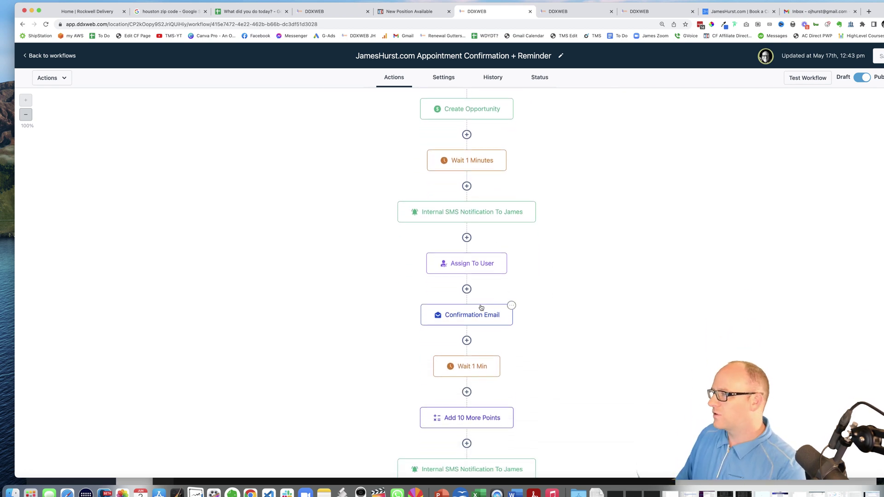
scroll(513, 299, "down", 3)
scroll(497, 276, "down", 1)
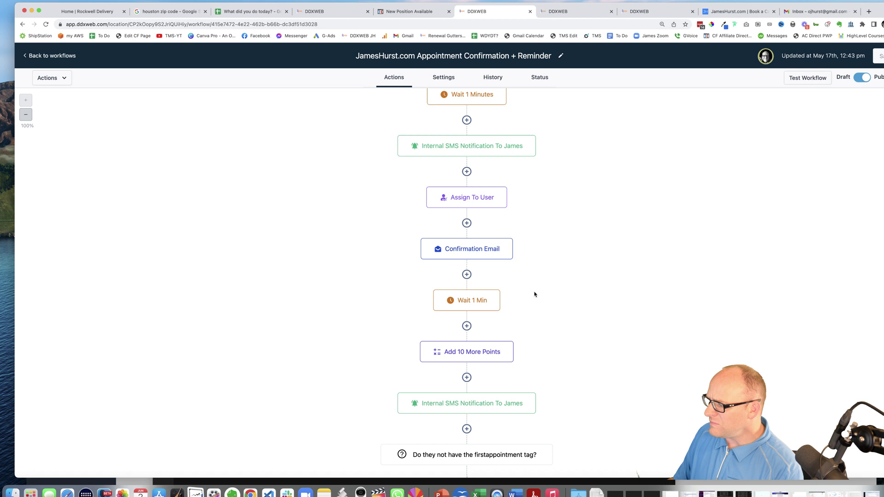
scroll(539, 297, "down", 3)
left_click(463, 303)
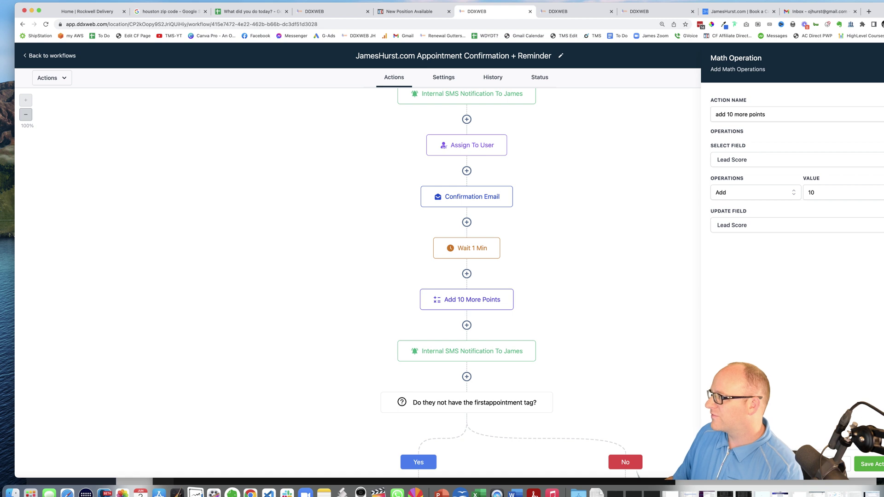
Insert a new Math Operation step below Add 10 More Points
left_click(870, 464)
left_click(466, 325)
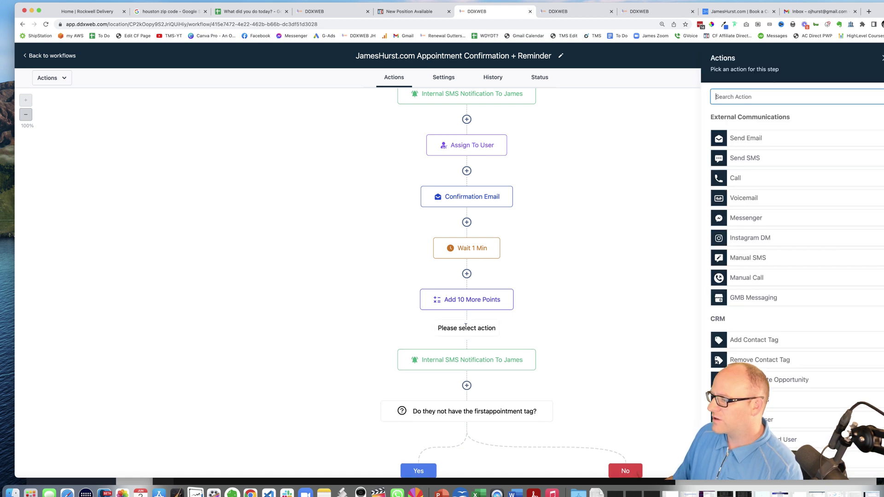
left_click(758, 98)
type("math")
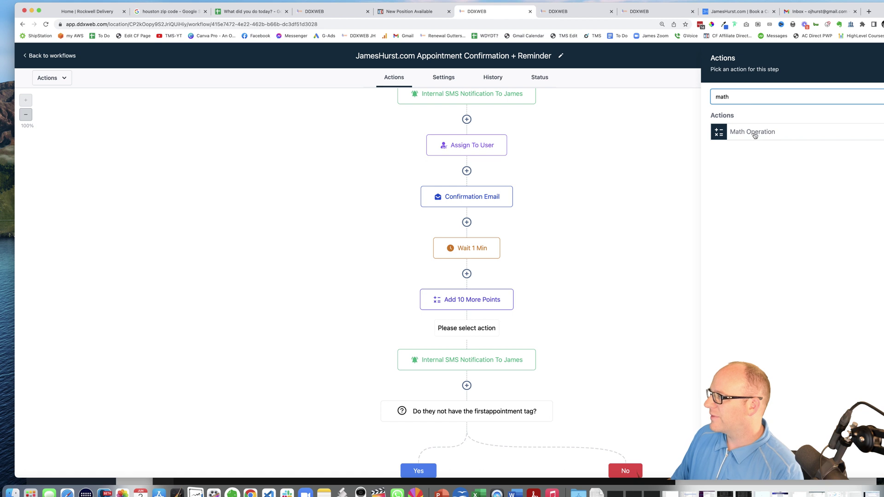
left_click(755, 134)
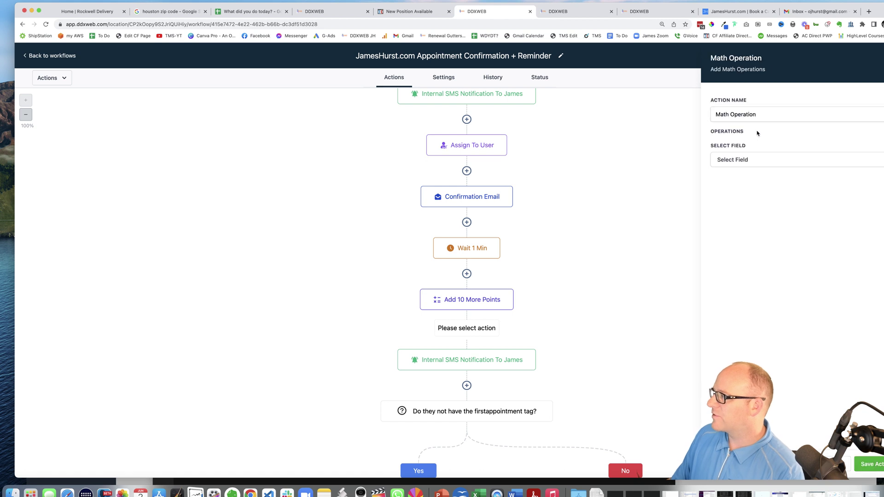
Configure the math step to Add to Lead Score and store the result in Lead Score
left_click(752, 162)
left_click(732, 261)
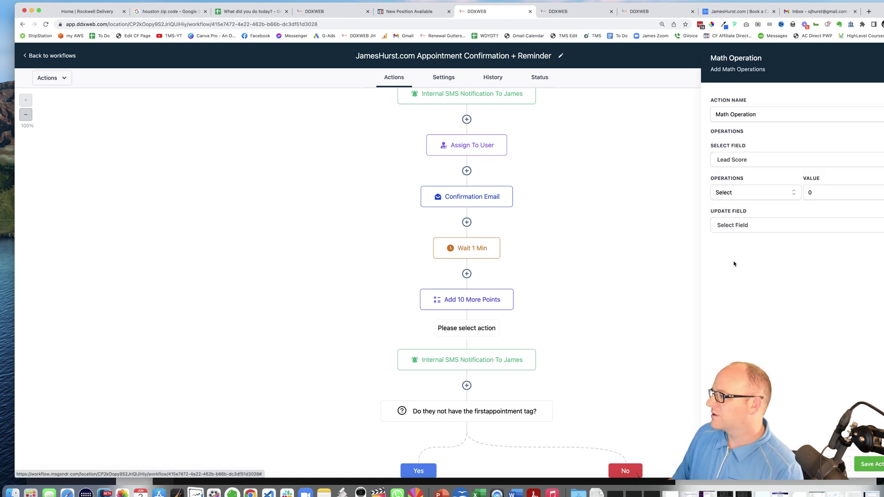
left_click(732, 196)
left_click(731, 213)
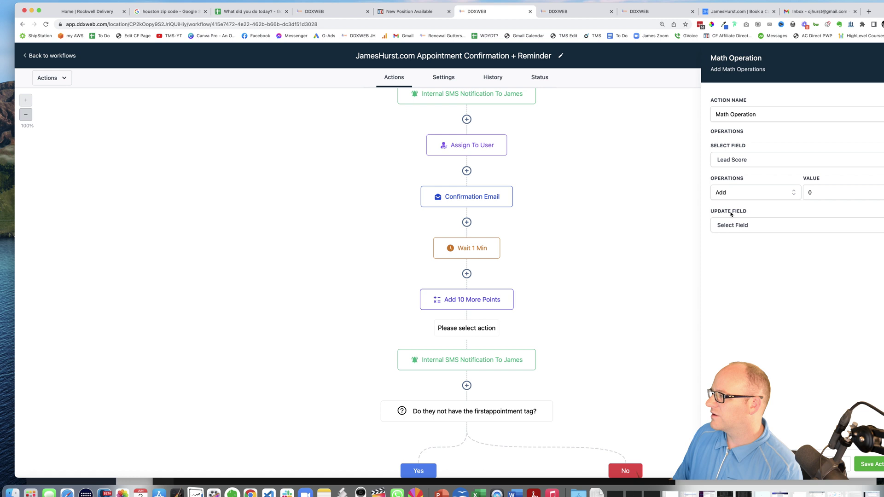
left_click(830, 190)
left_click(745, 228)
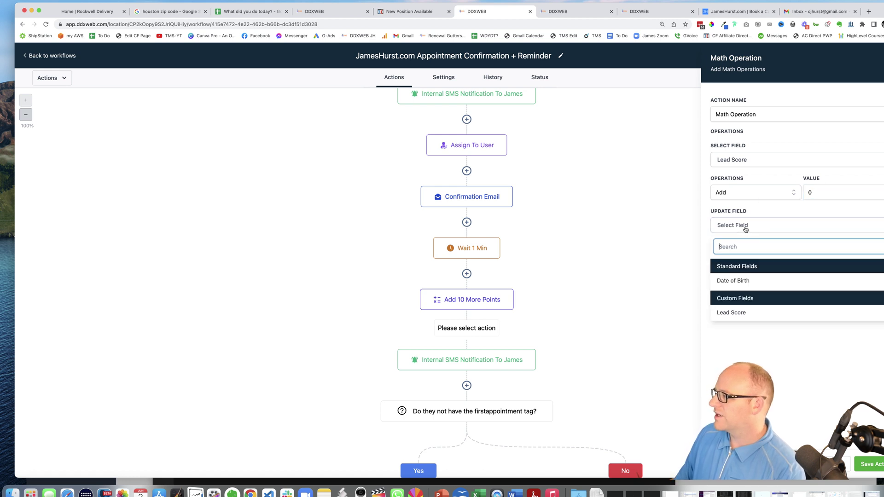
left_click(736, 312)
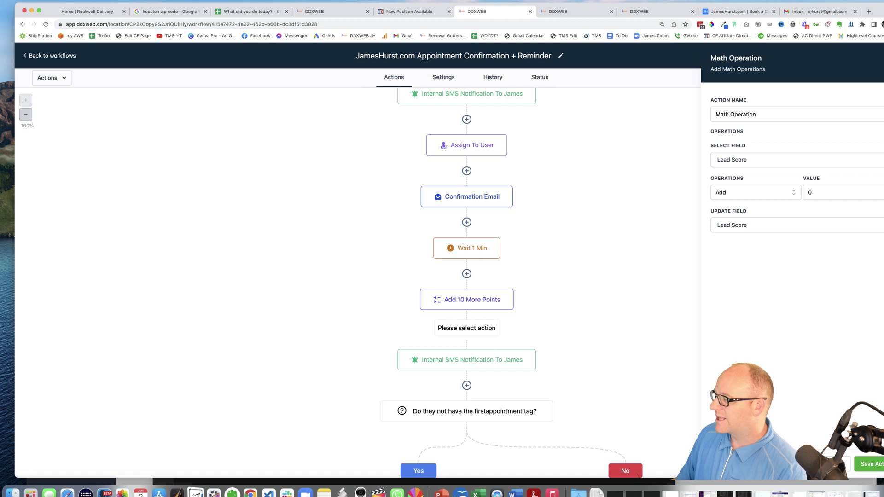
key("Escape")
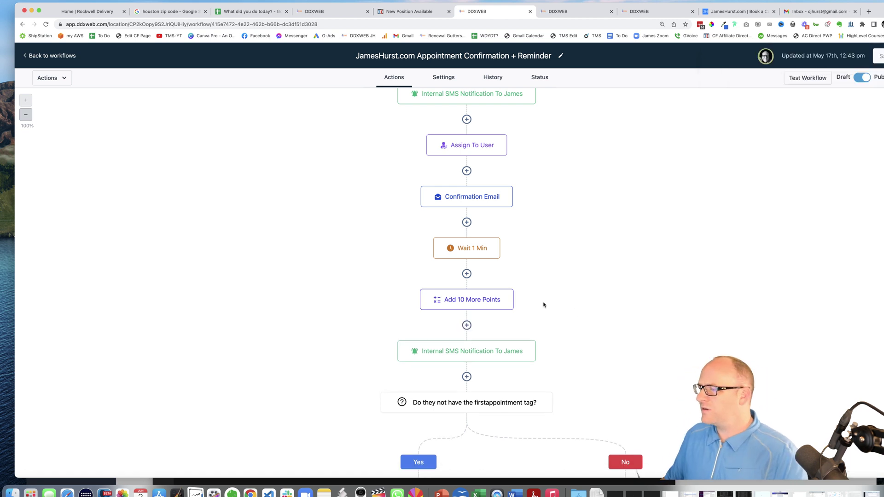
left_click(477, 352)
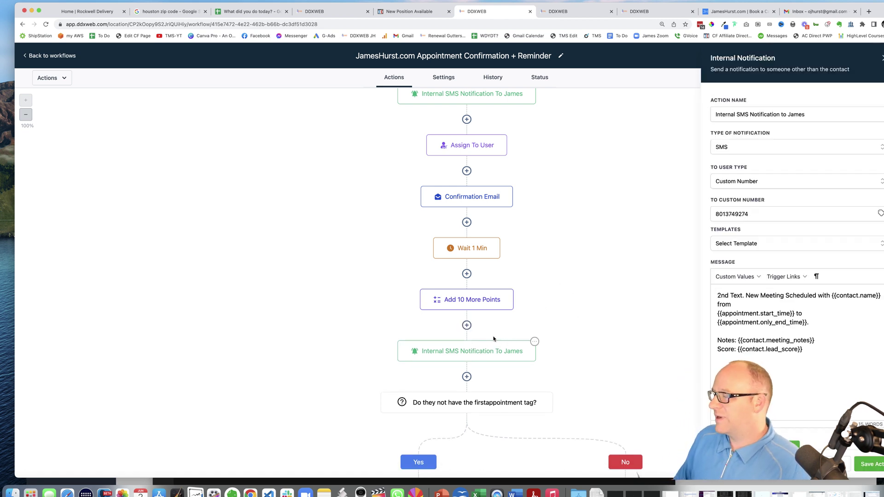
left_click_drag(718, 296, 739, 295)
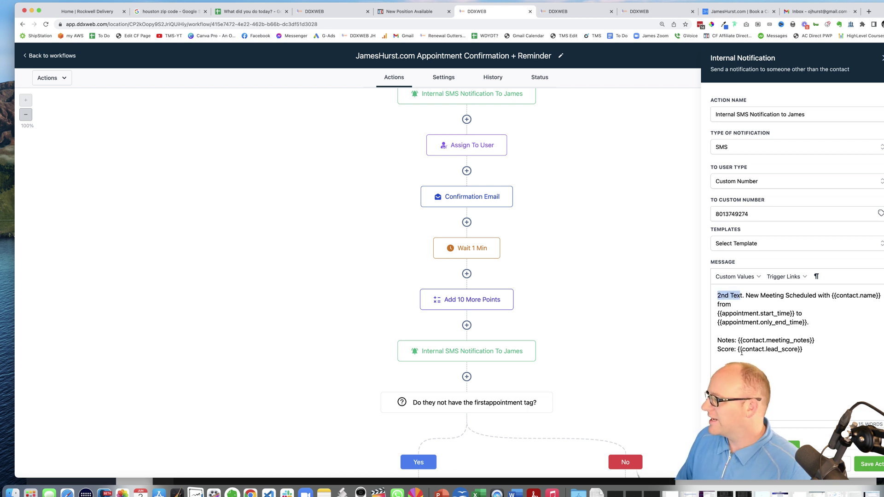
left_click_drag(718, 351, 801, 350)
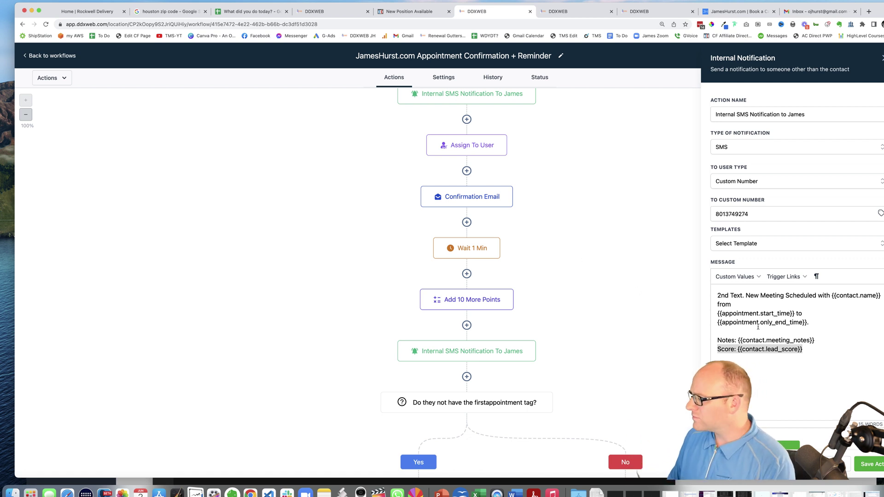
scroll(801, 312, "down", 3)
left_click(805, 303)
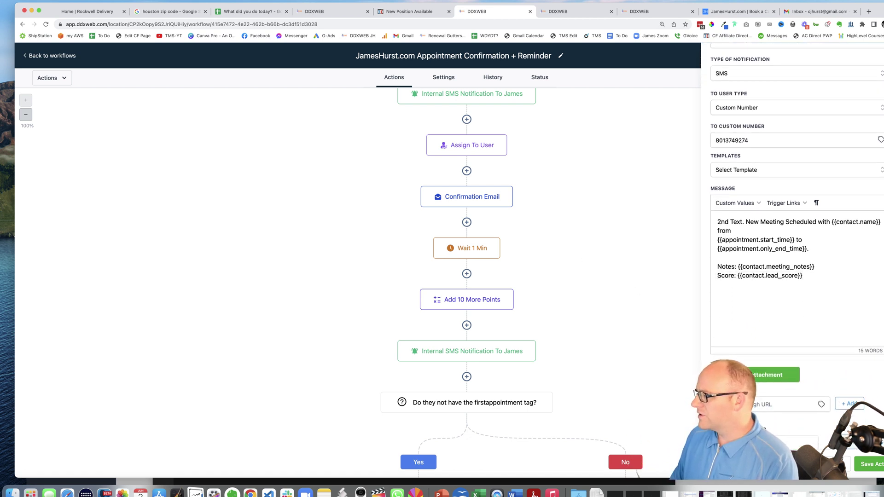
left_click(647, 242)
scroll(647, 242, "up", 5)
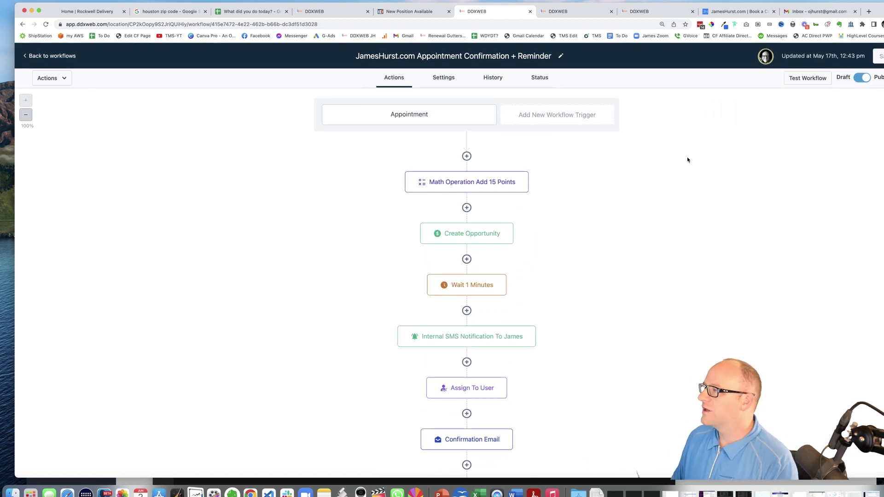
Reload the JamesHurst.com booking page and pick the 60 Minute Appointment for Wed Jun 22, 12:00 PM
left_click(742, 13)
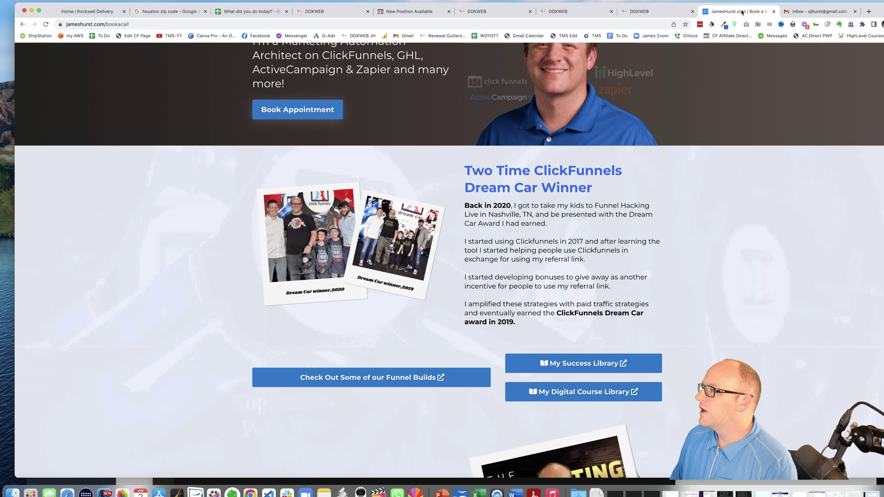
scroll(181, 238, "up", 2)
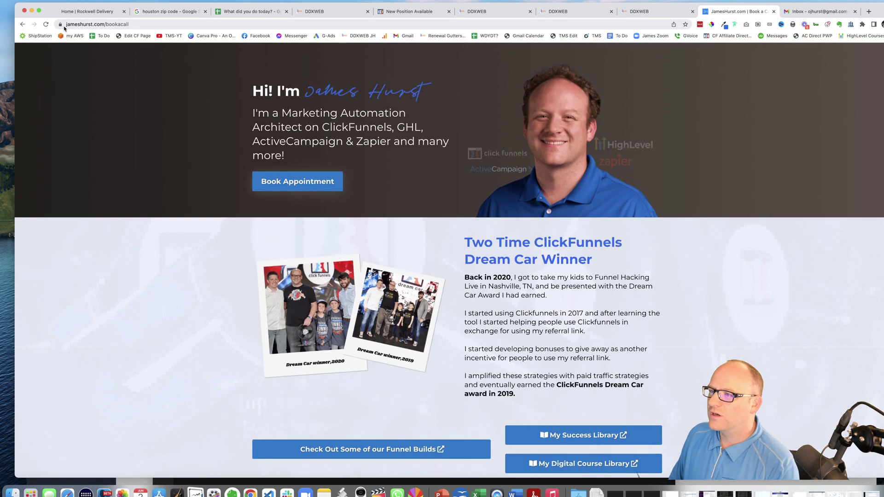
left_click(46, 24)
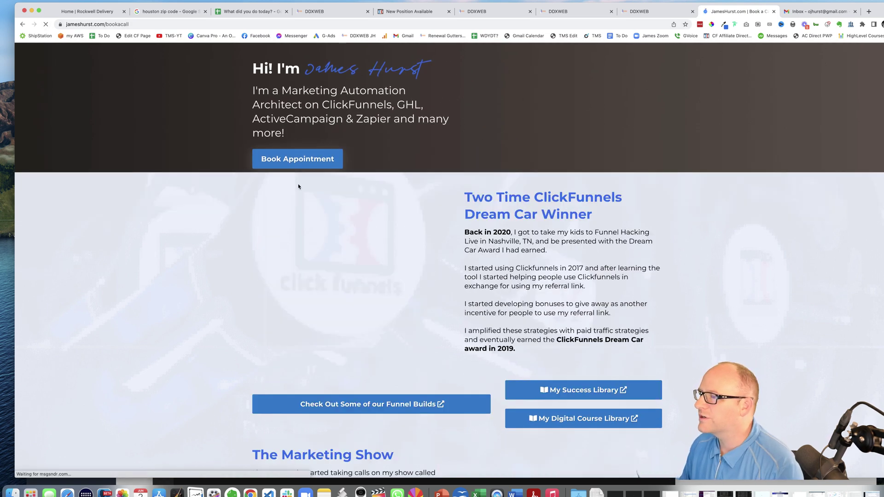
left_click(319, 185)
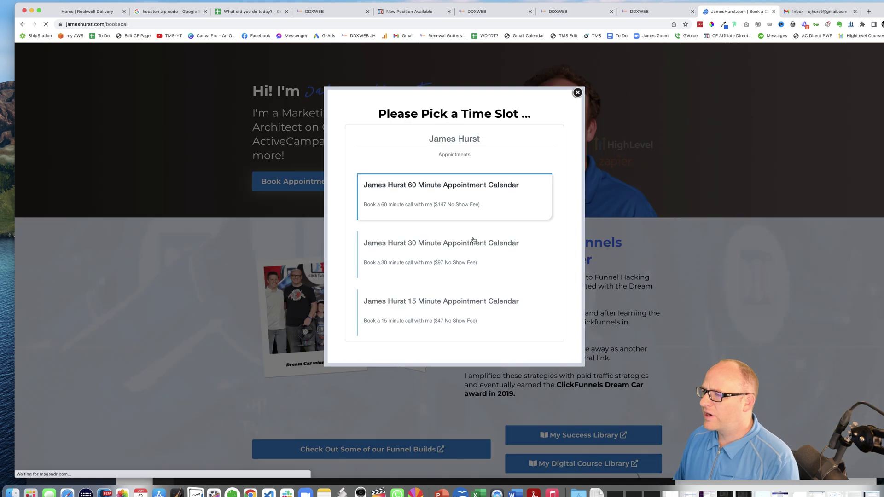
left_click(459, 203)
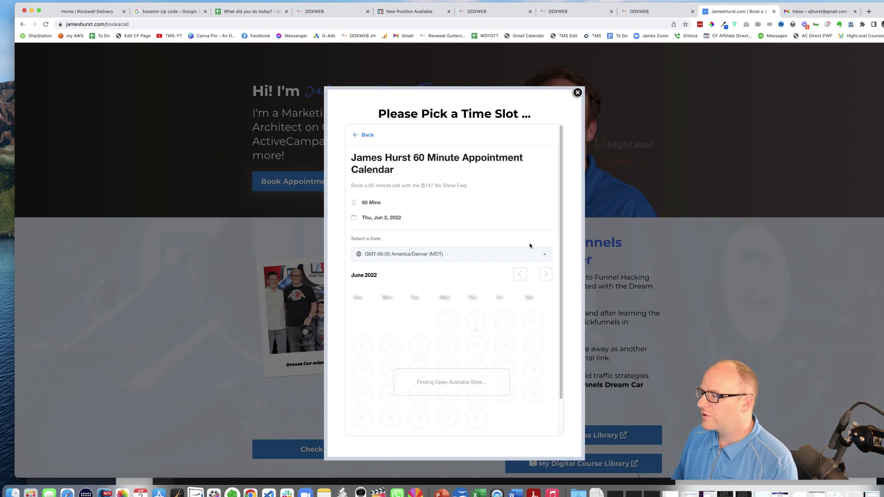
left_click(450, 394)
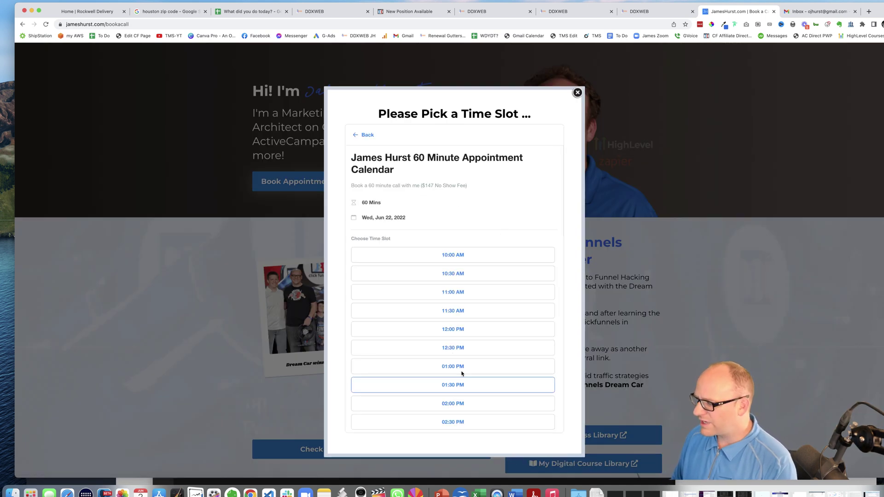
left_click(454, 331)
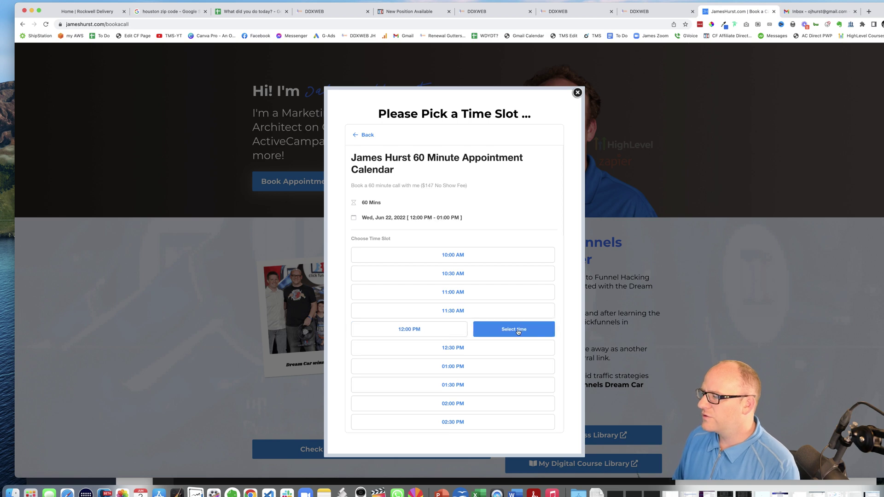
left_click(518, 332)
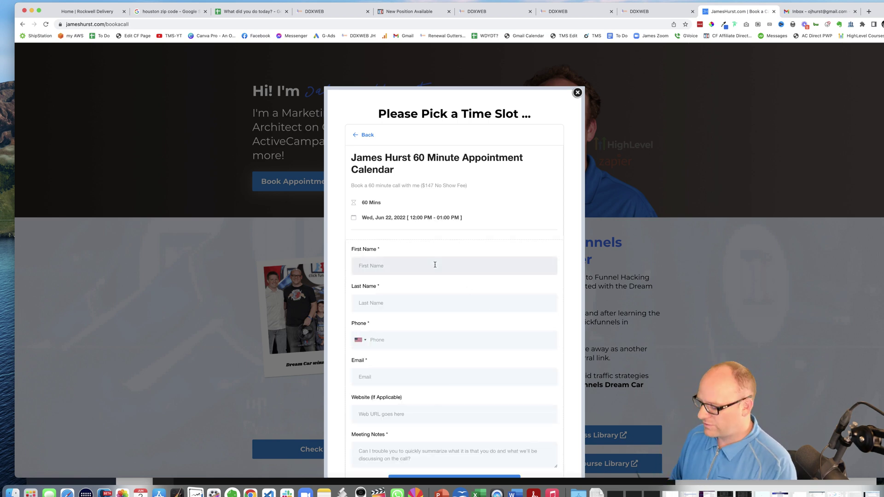
Fill in the test contact's first name, last name, phone number and email address
type("Michael")
key("Tab")
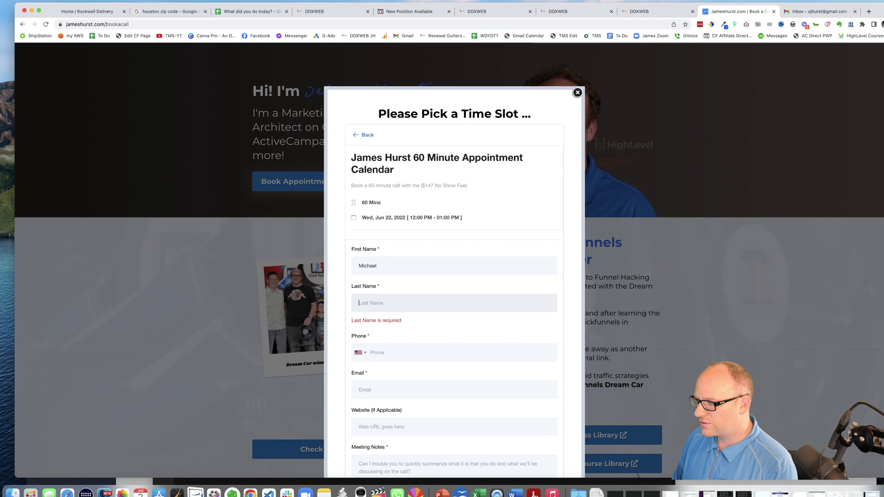
type("Jordan")
key("Tab")
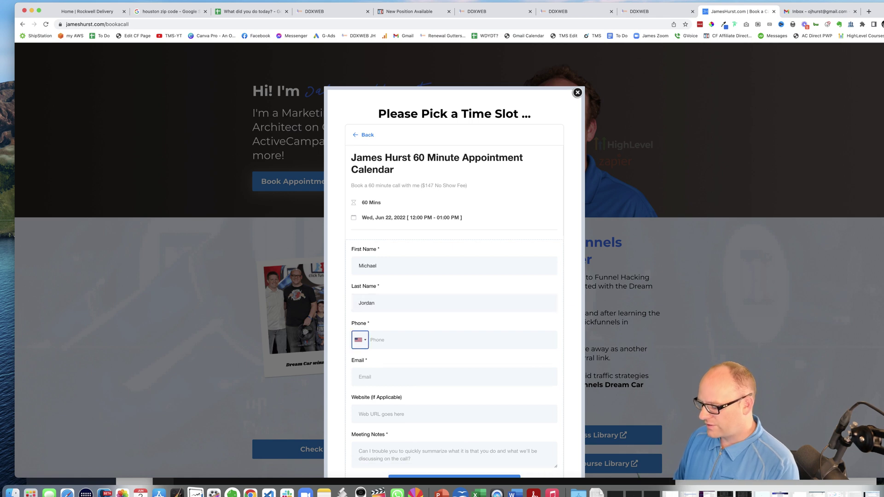
key("Tab")
type("80")
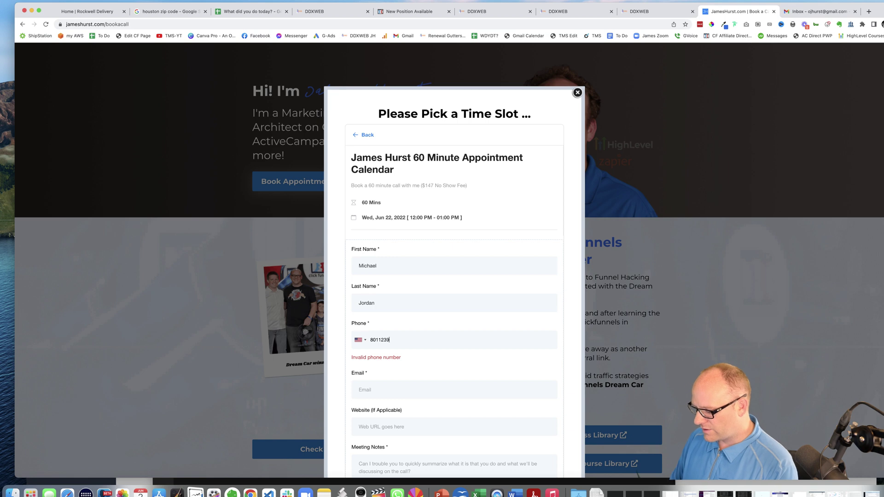
key("Tab")
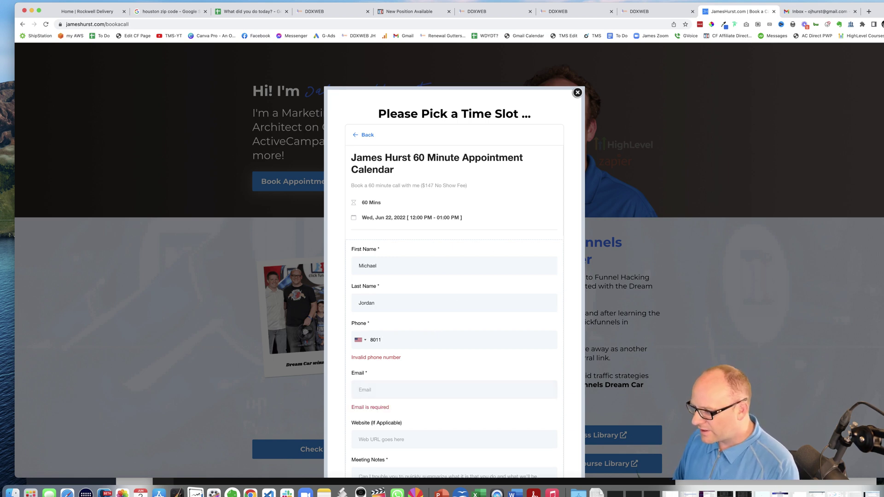
type("1234")
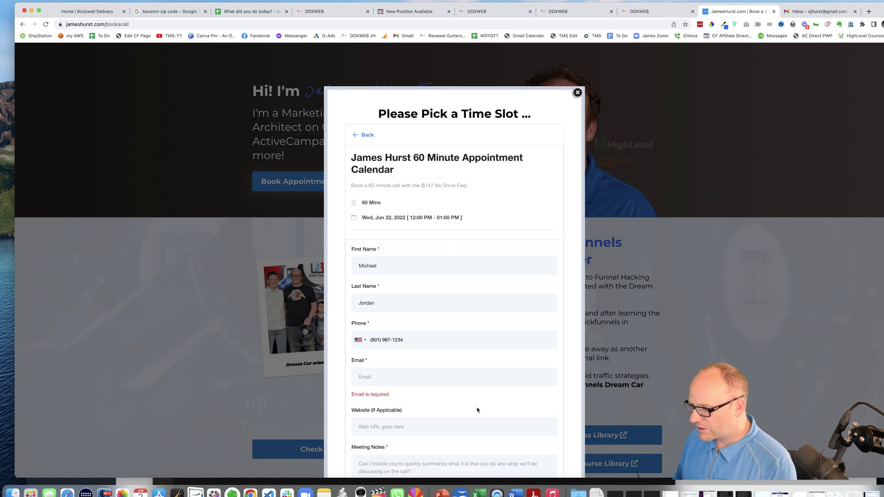
left_click(441, 379)
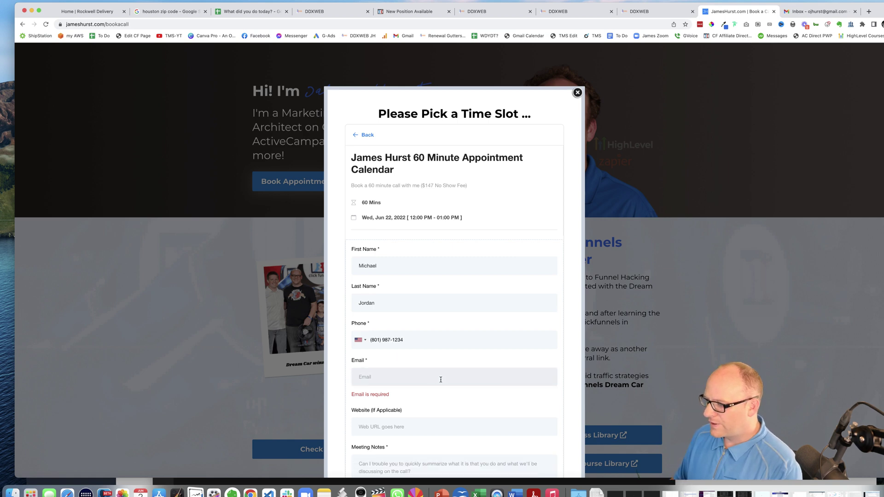
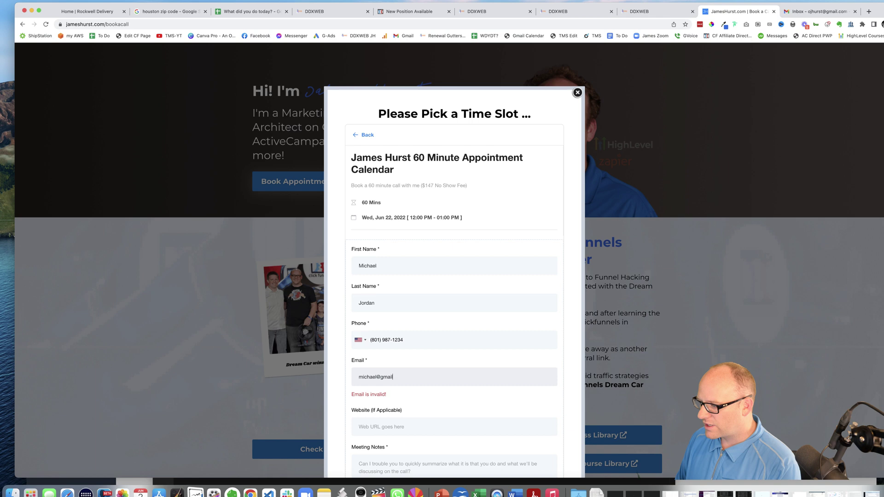
scroll(513, 390, "down", 3)
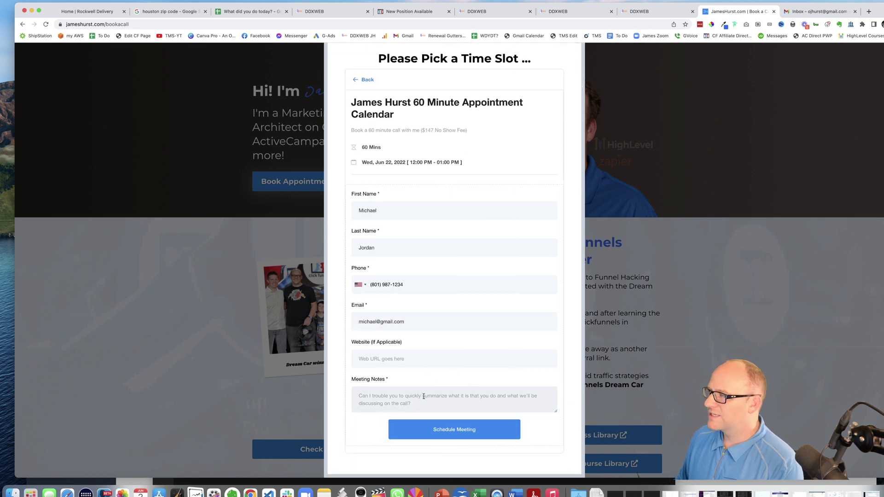
Add the meeting note 'should be 15 points at first text' and schedule the meeting
left_click(510, 10)
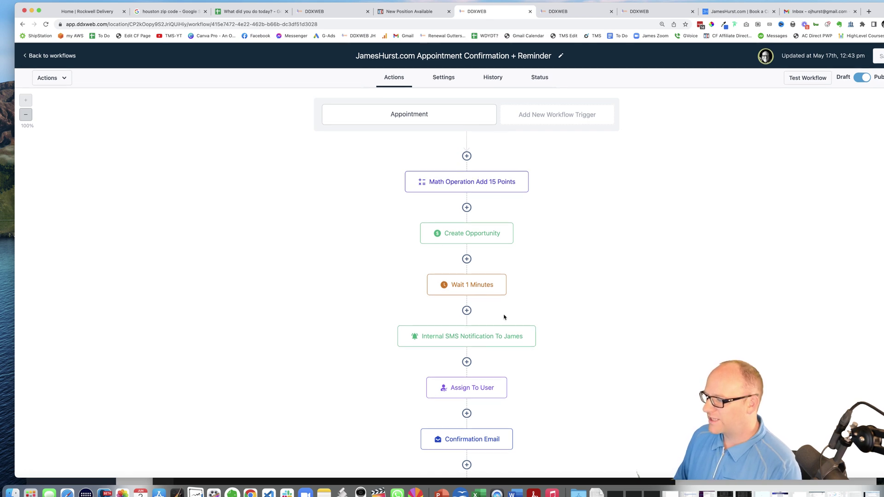
left_click(736, 11)
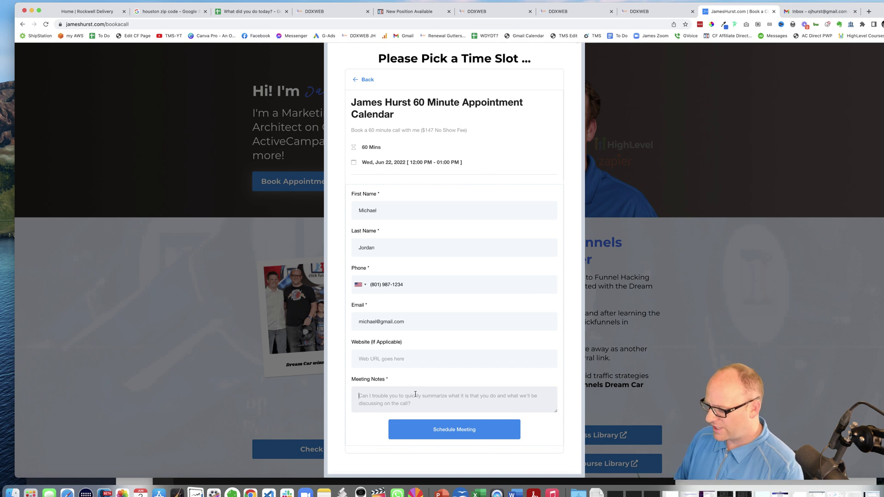
type("should be 1")
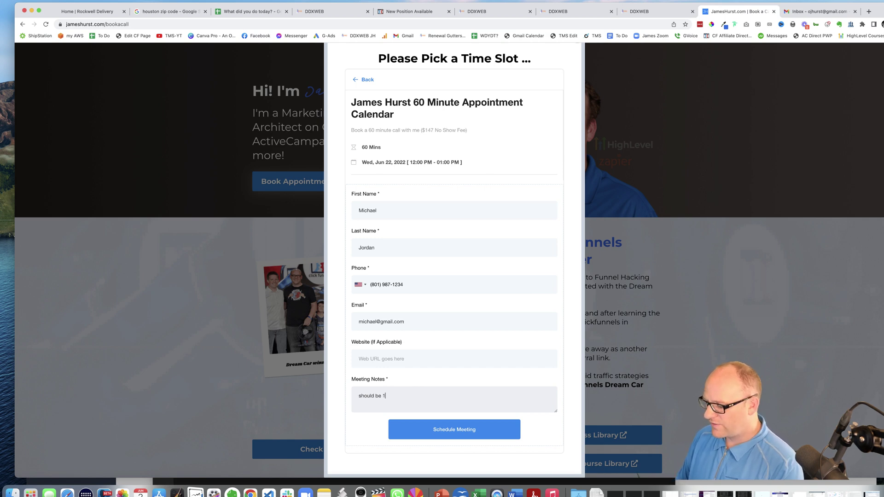
type("5 poi")
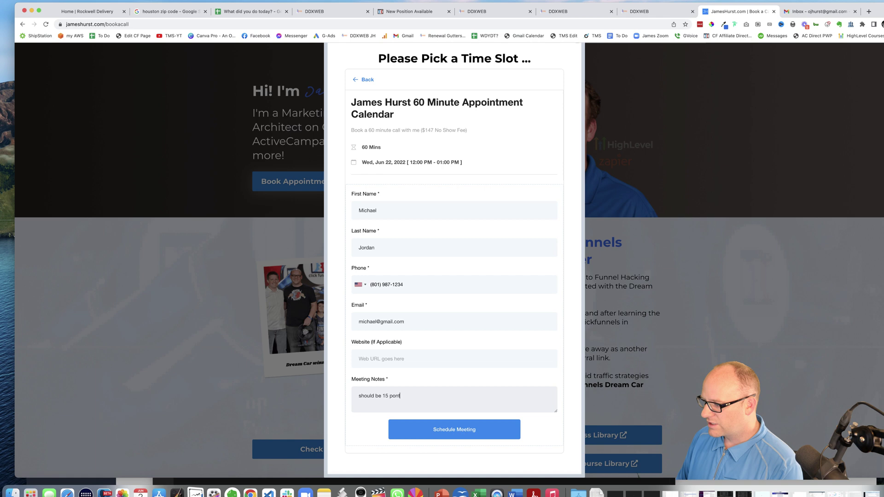
key("BackSpace")
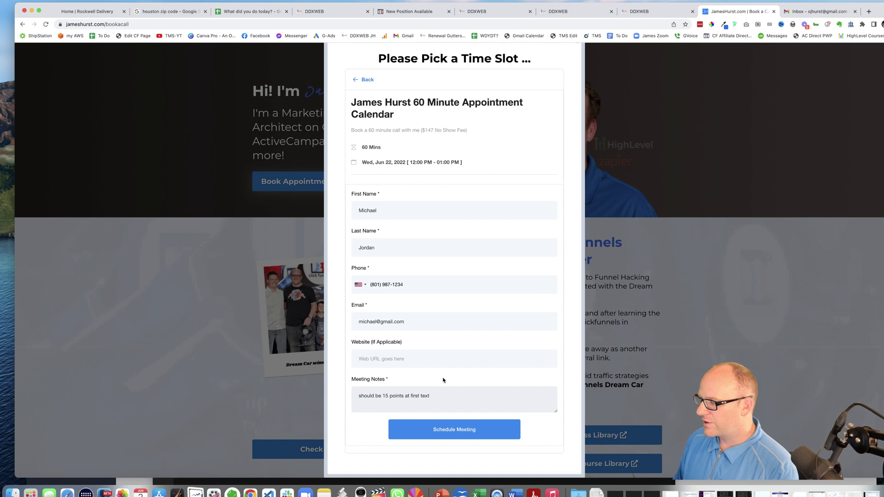
left_click(462, 430)
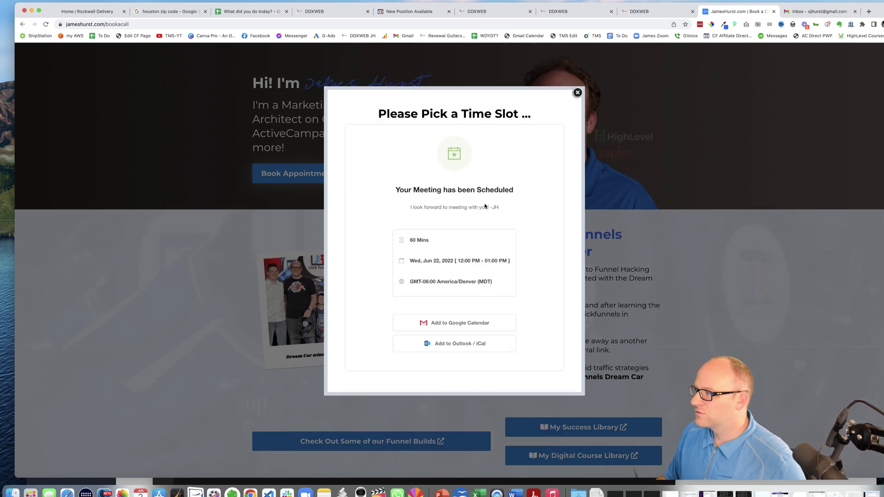
Reload the appointment workflow and open the test contact waiting at the Wait 1 Minutes step
left_click(494, 11)
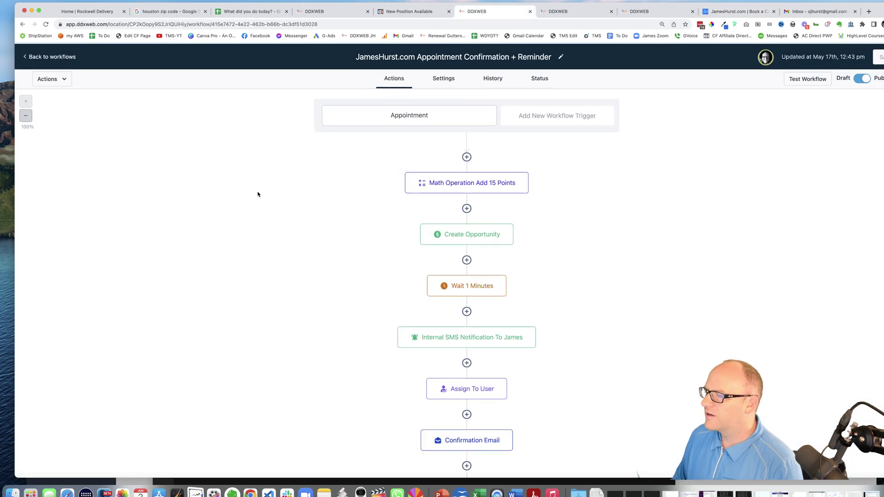
left_click(46, 25)
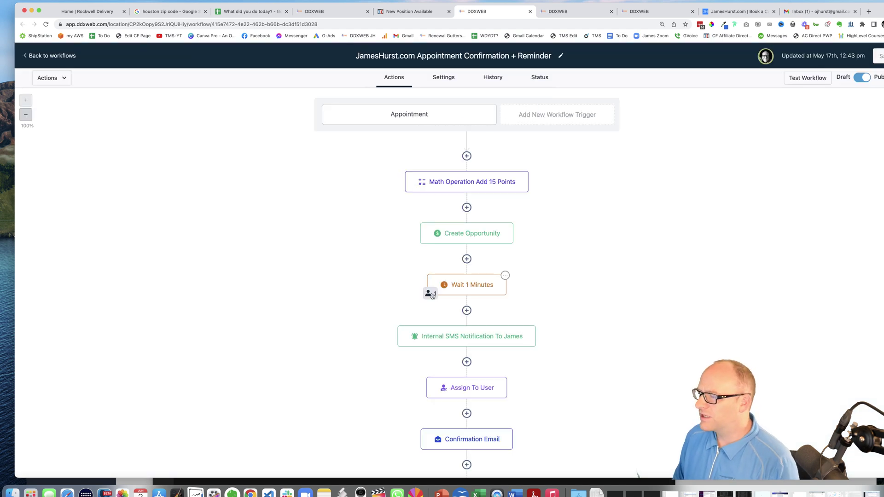
left_click(428, 294)
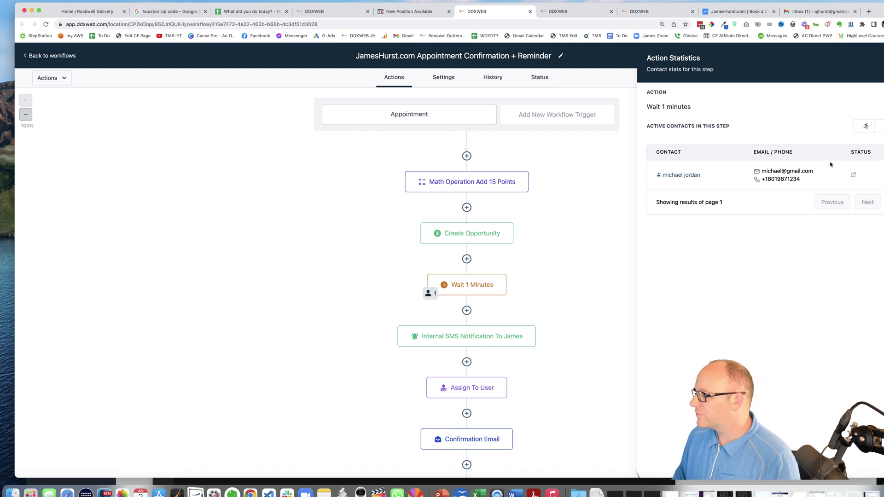
left_click(679, 176)
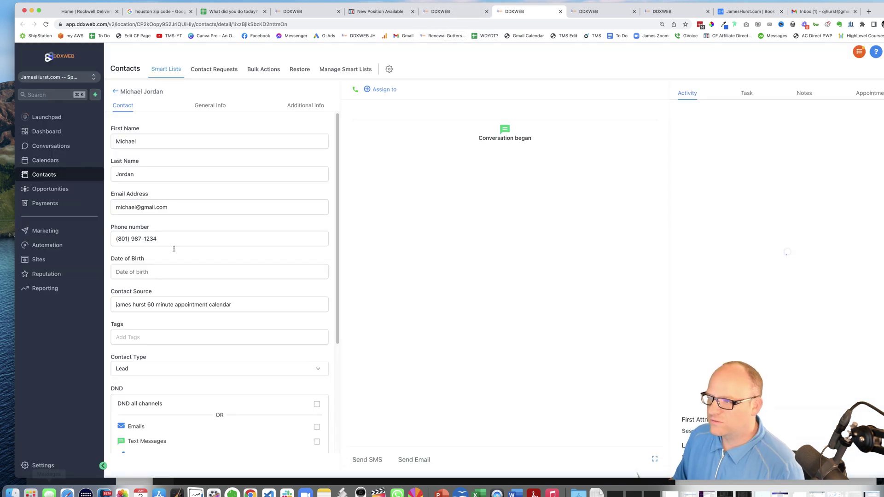
Check the contact's Additional Info for Lead Score 15 and the meeting note
left_click(305, 107)
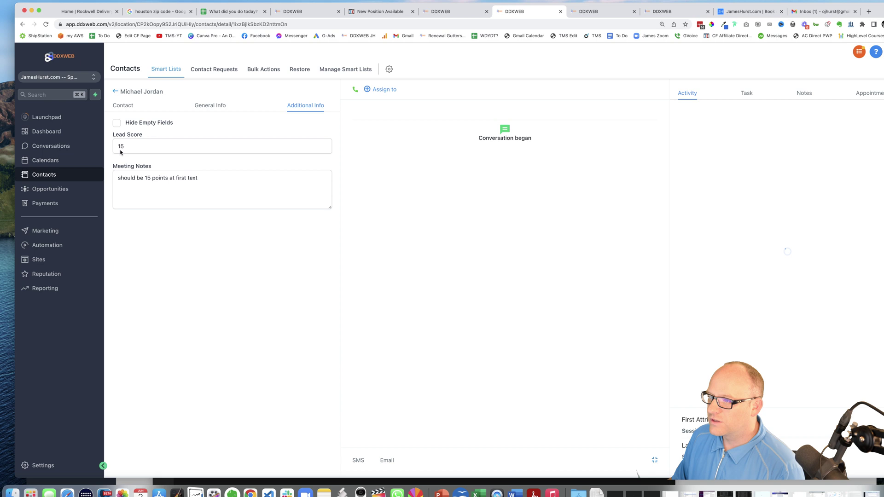
Review the two earlier test alert texts in Messages
left_click(49, 493)
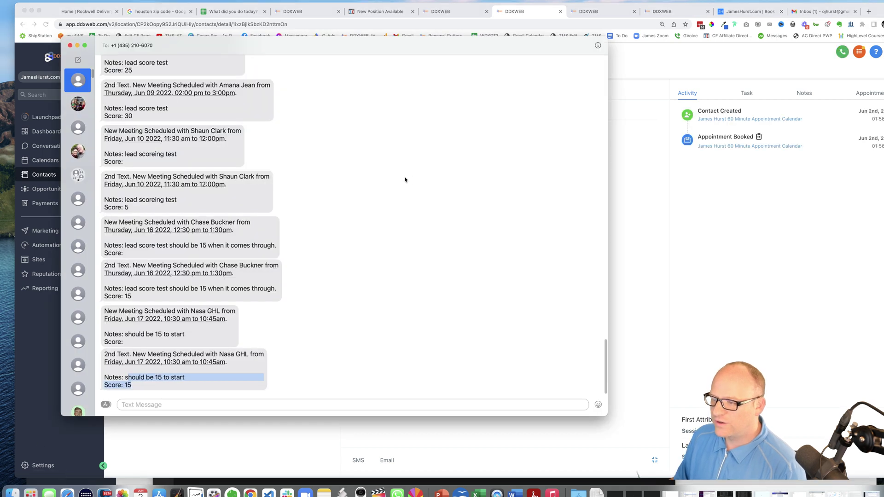
left_click(420, 96)
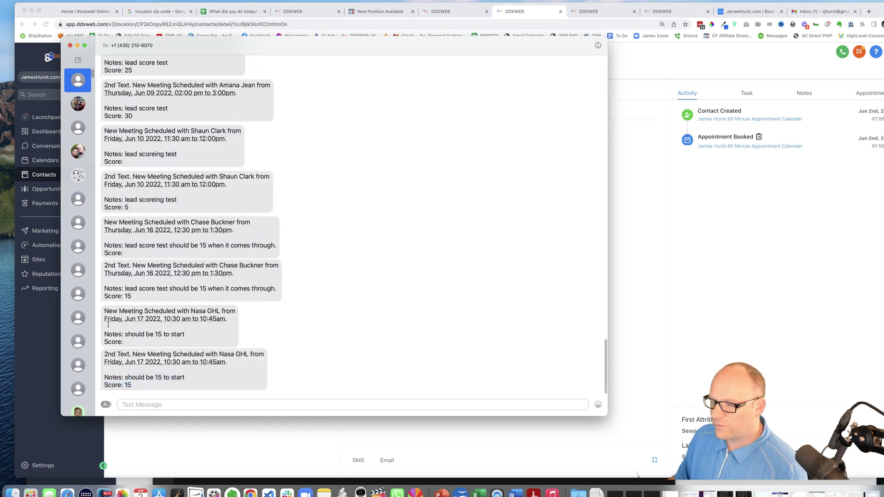
left_click_drag(109, 325, 180, 355)
left_click(358, 341)
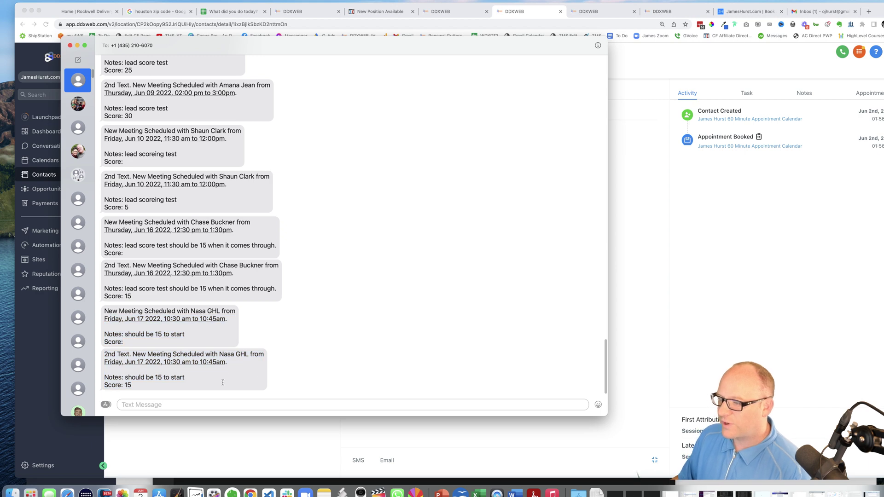
Close the workflow's Action Statistics panel and return to the SMS alerts
left_click(467, 13)
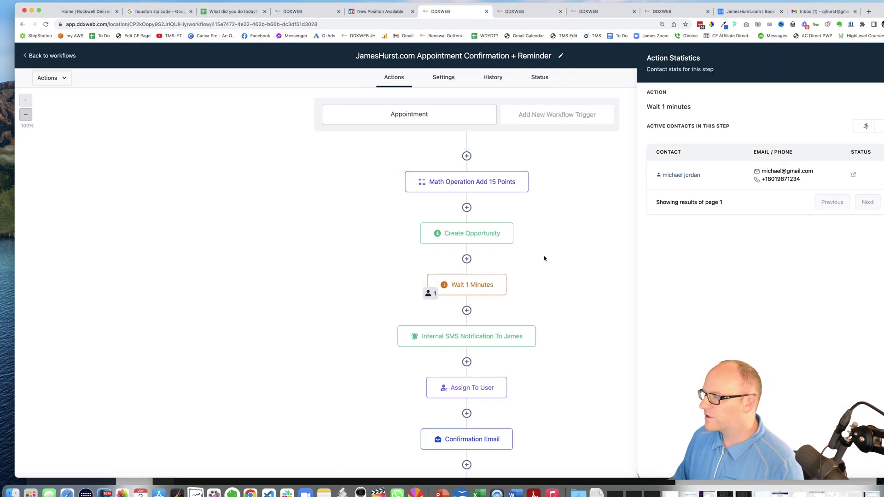
left_click(665, 217)
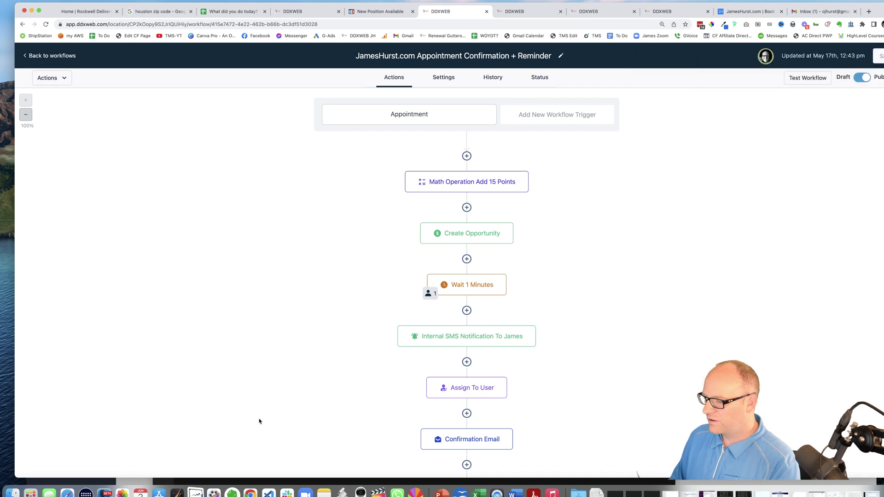
left_click(49, 493)
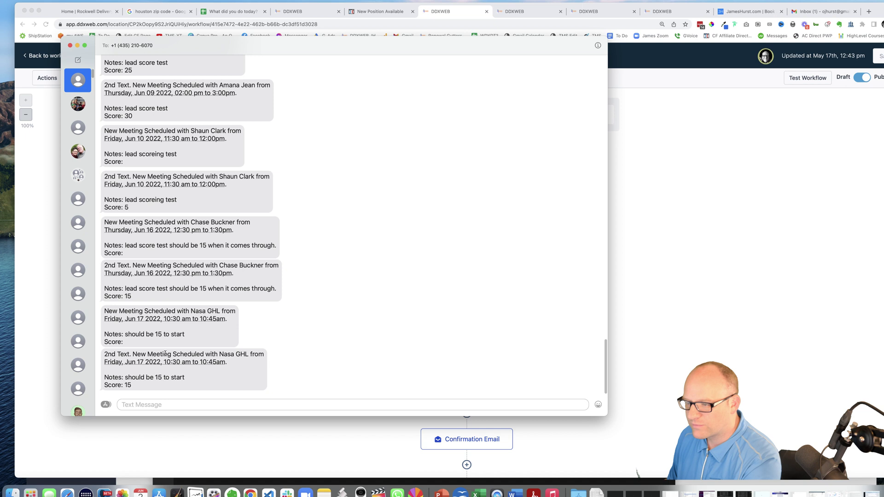
left_click_drag(165, 353, 238, 355)
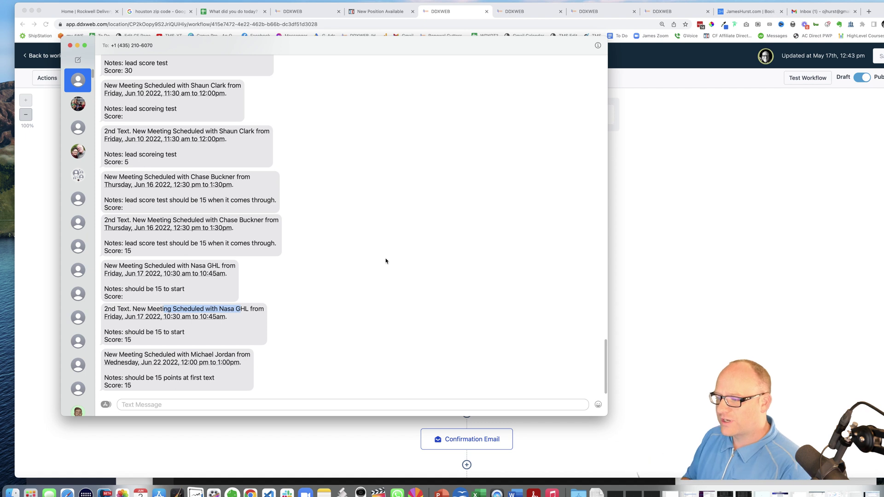
Compare the newest alert's Score: 15 with earlier alerts' blank scores, then set Messages aside
left_click_drag(136, 356, 199, 383)
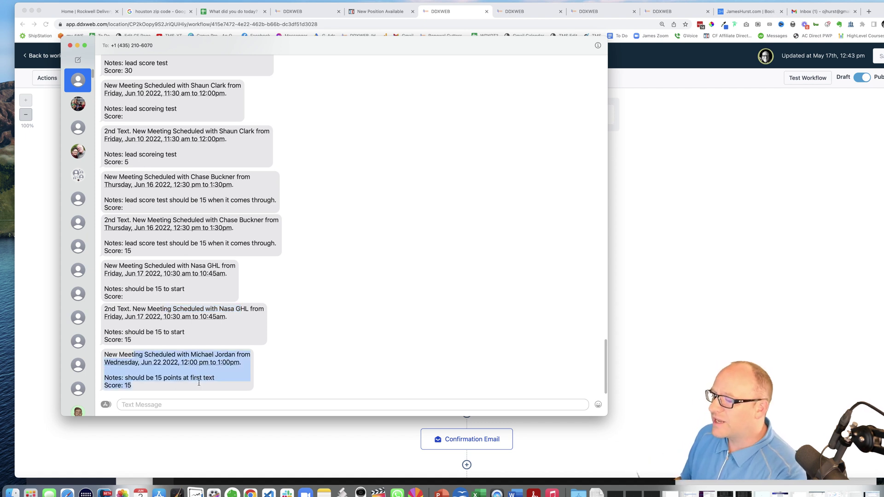
left_click(223, 383)
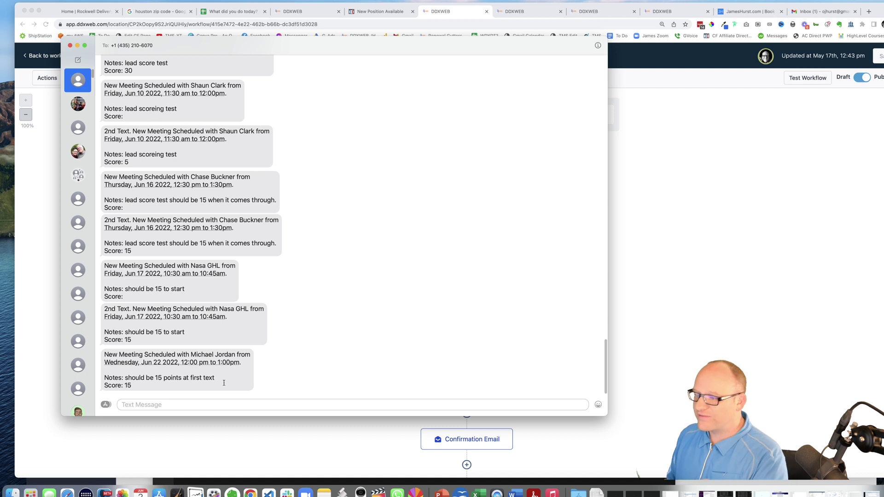
left_click_drag(133, 386, 127, 365)
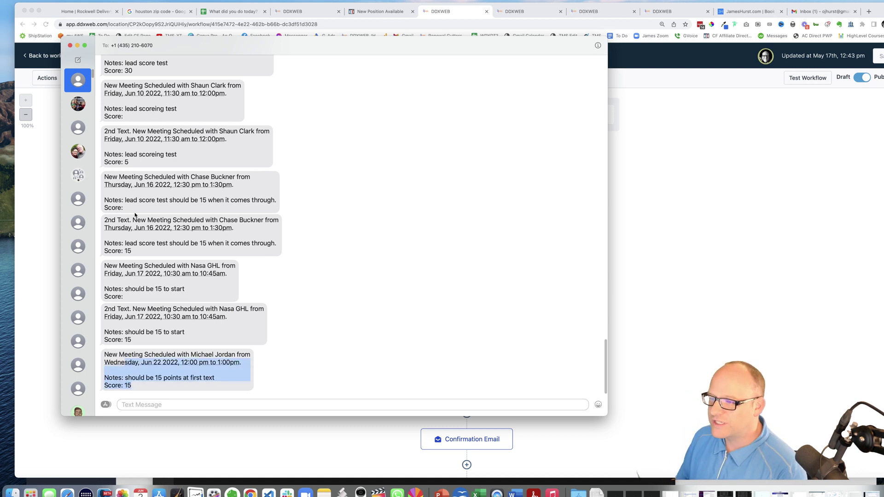
left_click(120, 116)
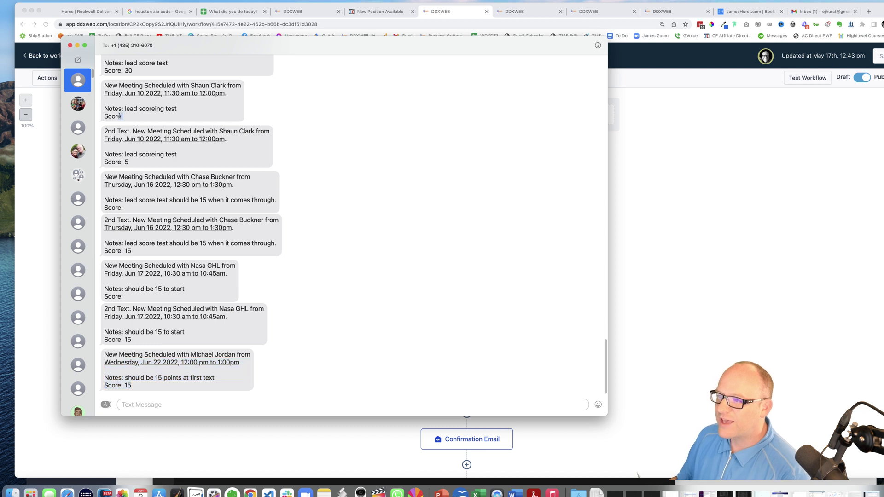
left_click_drag(123, 297, 120, 296)
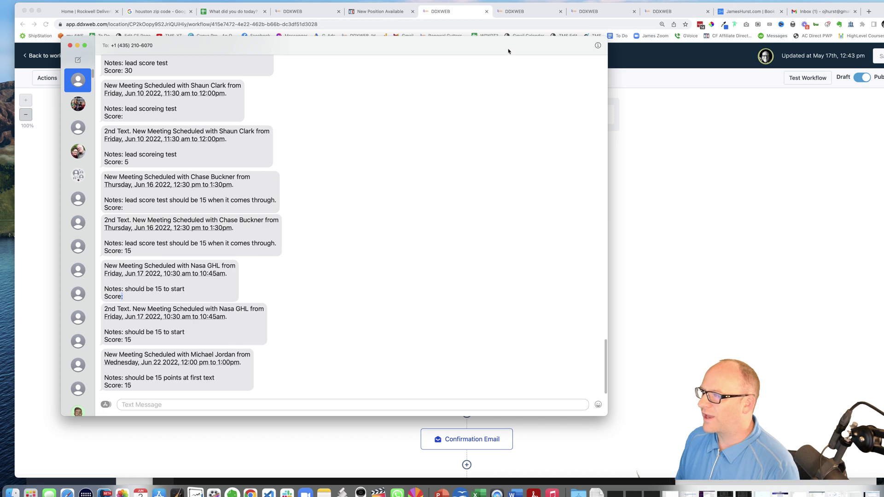
left_click_drag(607, 46, 505, 87)
left_click(684, 152)
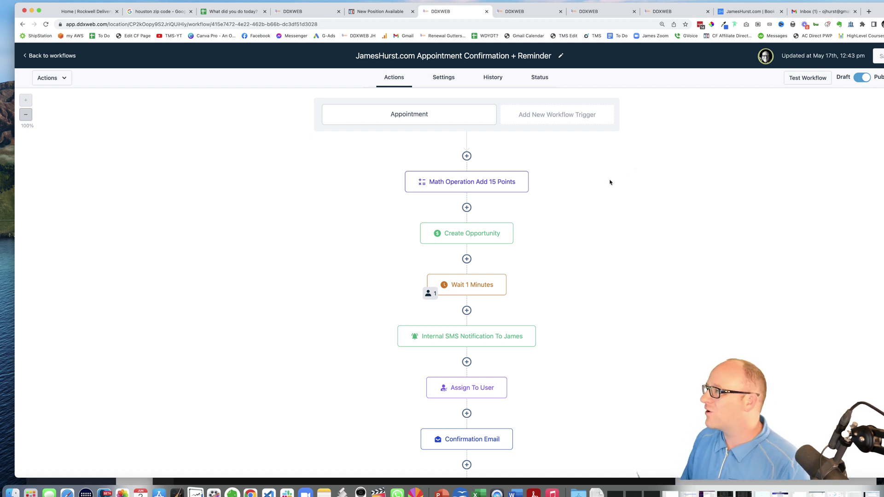
In the Lead score threshold notification workflow, start a new trigger and browse trigger types
left_click(534, 15)
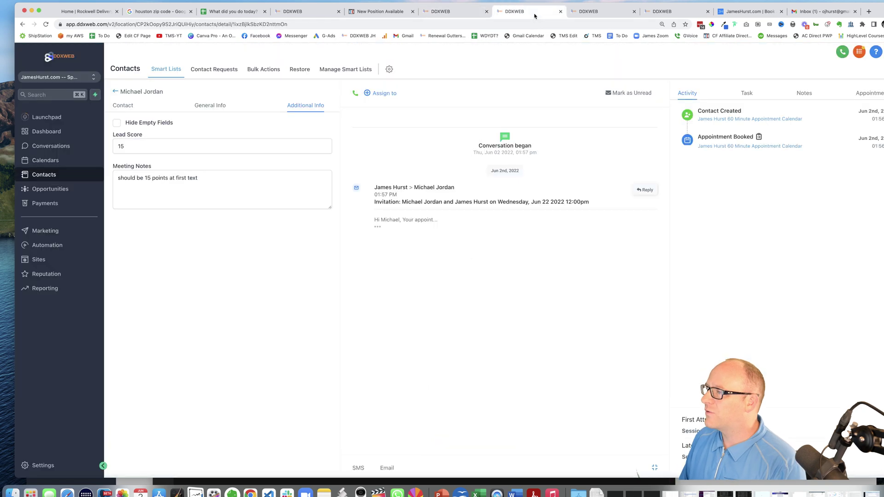
left_click(593, 14)
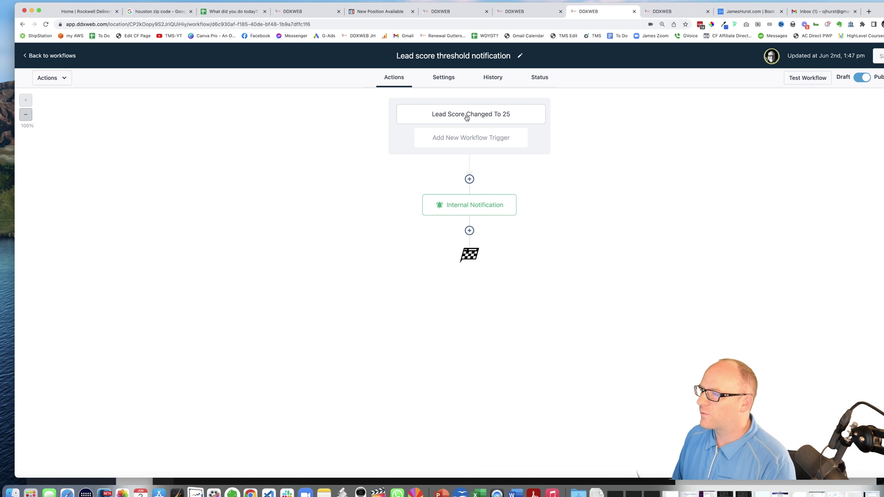
left_click(468, 141)
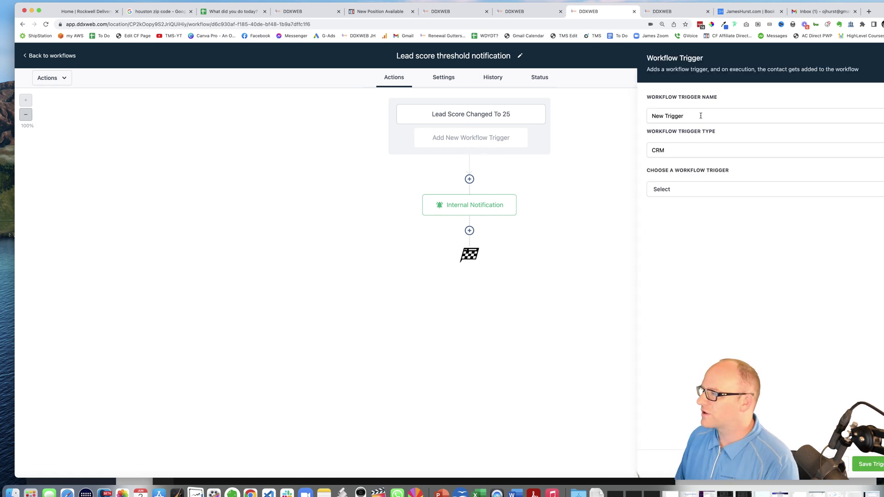
left_click(675, 192)
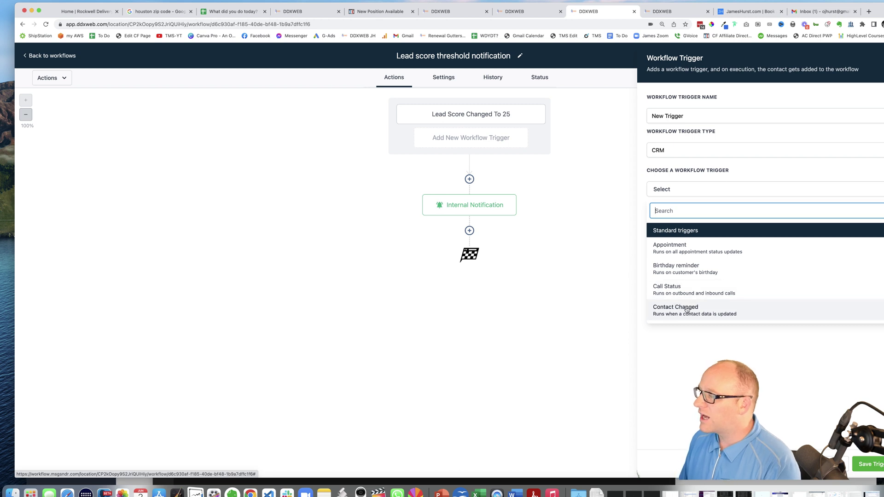
scroll(681, 298, "down", 2)
scroll(681, 298, "up", 2)
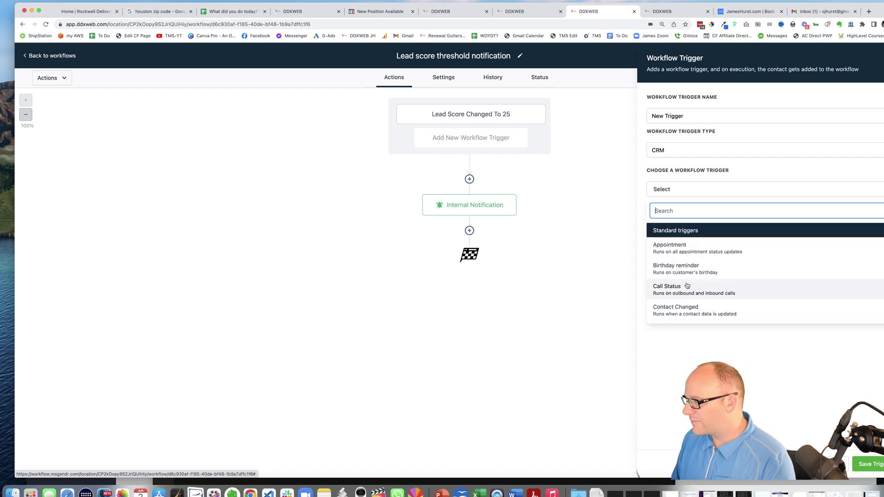
scroll(684, 290, "down", 4)
scroll(687, 285, "down", 7)
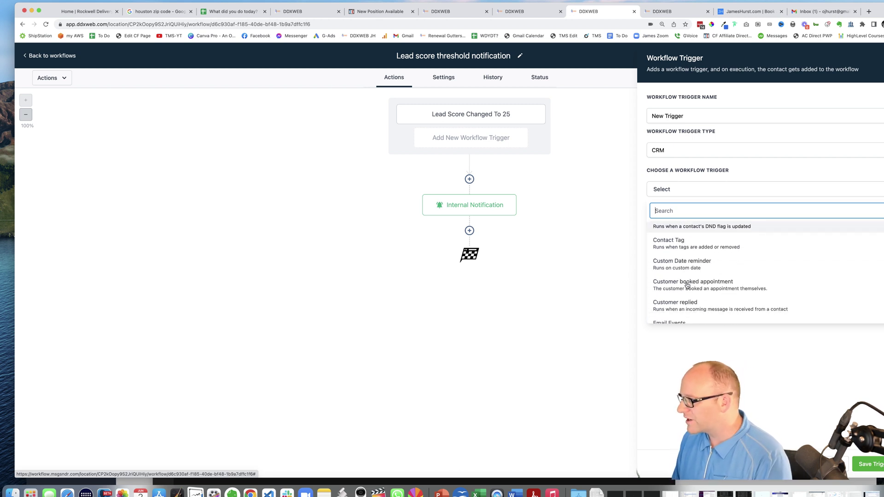
scroll(706, 281, "down", 3)
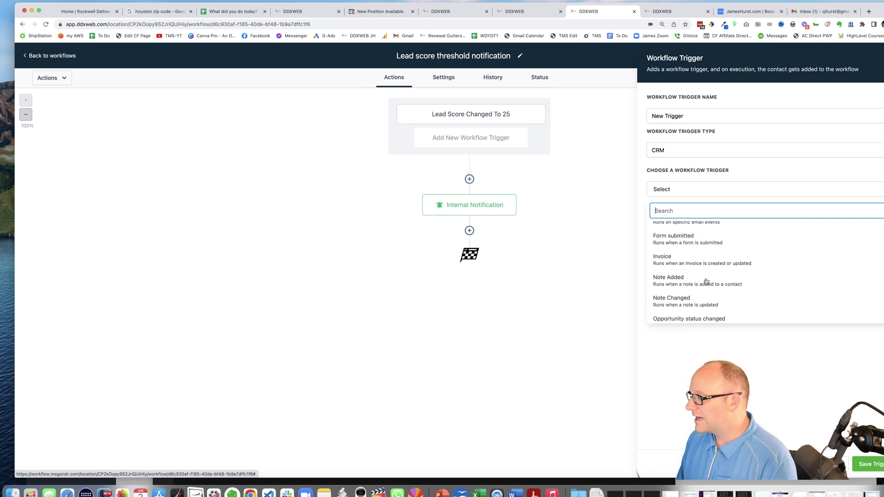
scroll(707, 281, "down", 2)
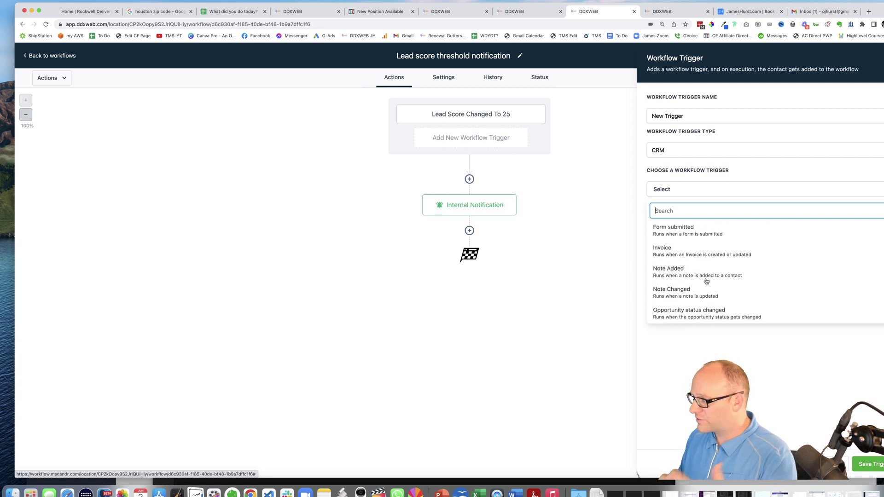
scroll(706, 281, "down", 2)
scroll(706, 281, "up", 10)
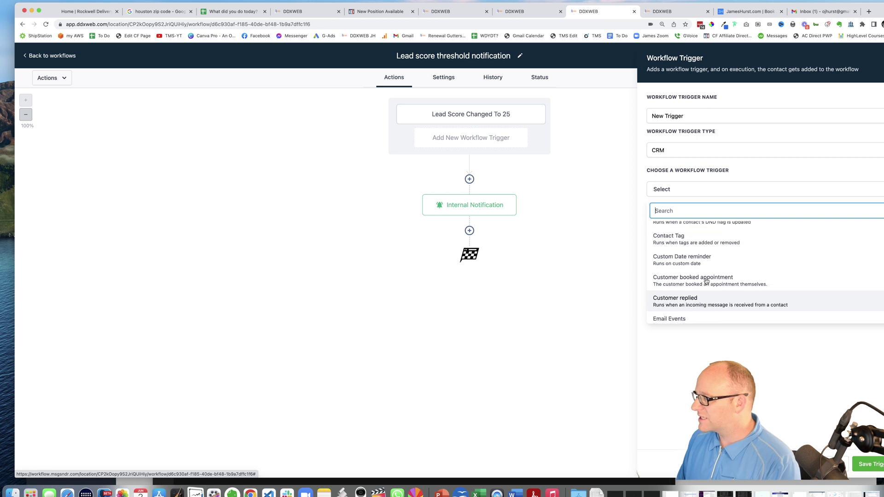
scroll(704, 283, "up", 3)
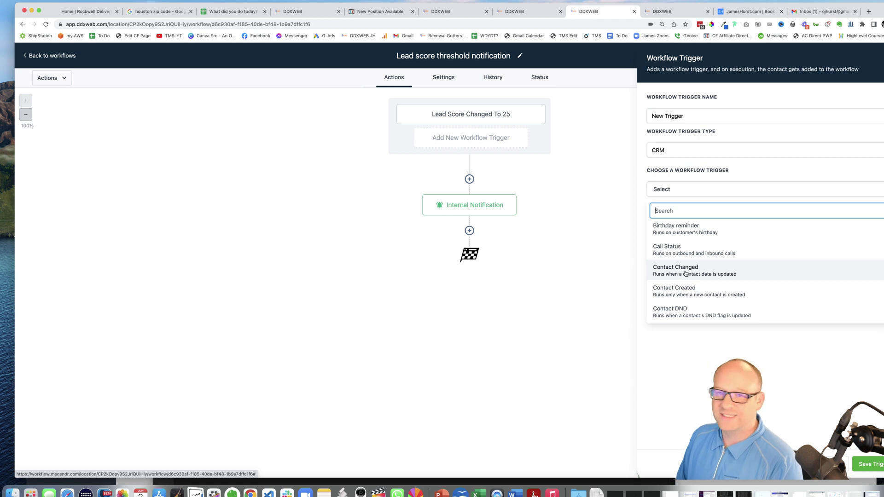
Set a Contact Changed trigger filtered on Lead Score has changed to 25, and save it
left_click(686, 273)
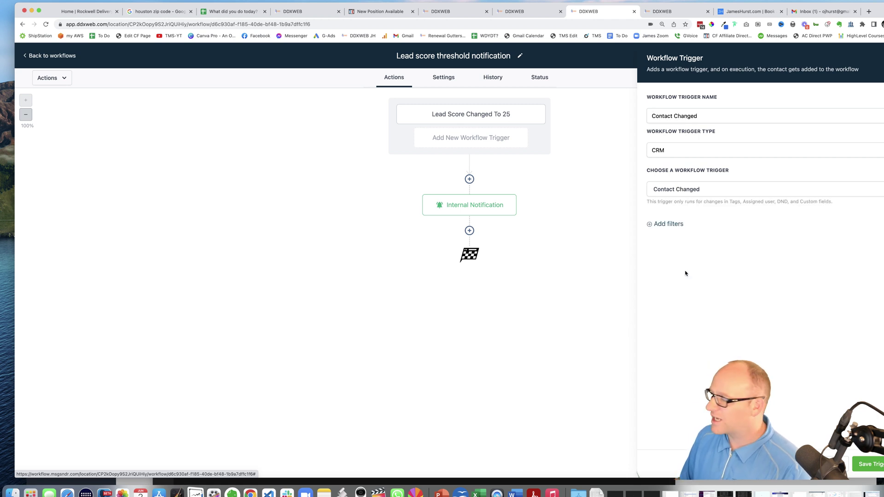
left_click(670, 227)
left_click(678, 236)
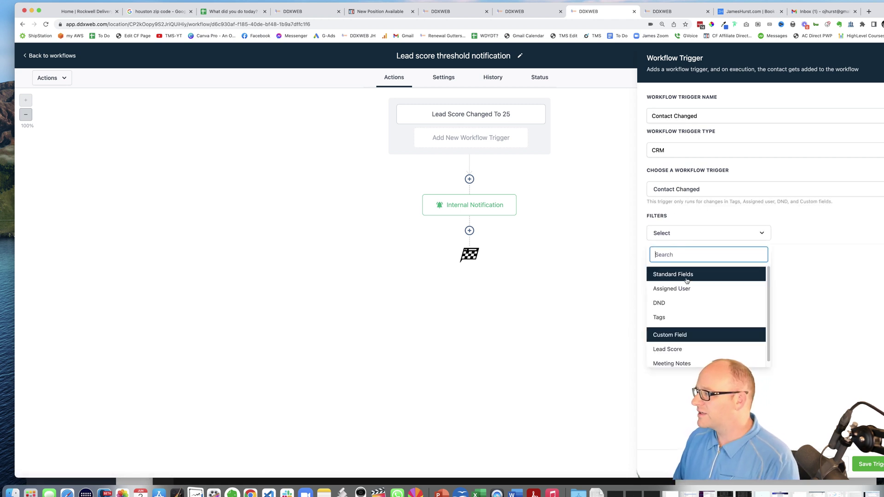
left_click(679, 349)
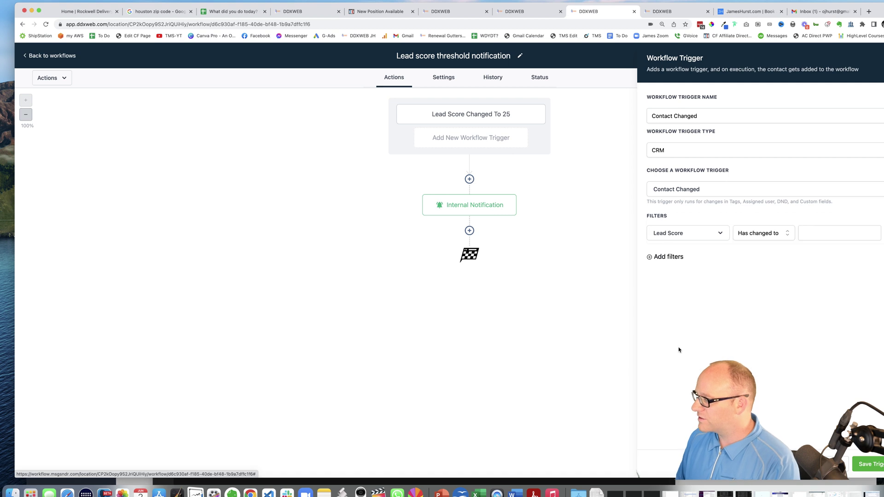
left_click(769, 238)
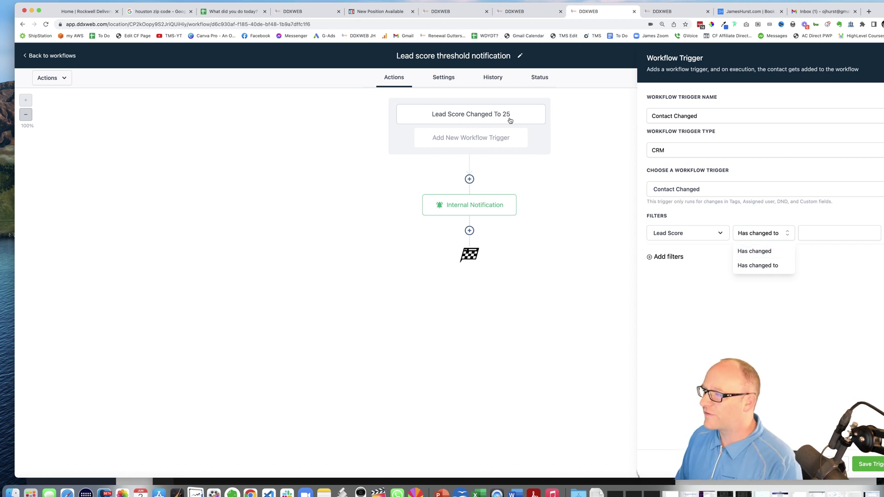
left_click(834, 276)
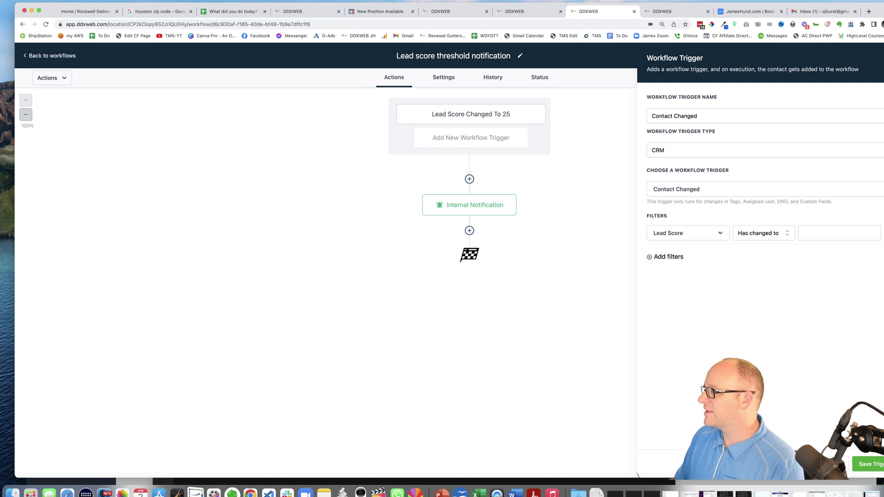
left_click(486, 119)
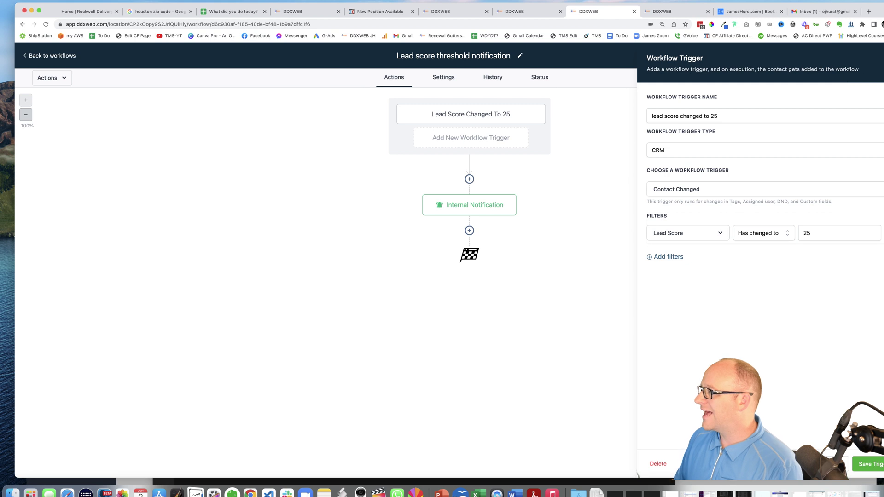
left_click(636, 472)
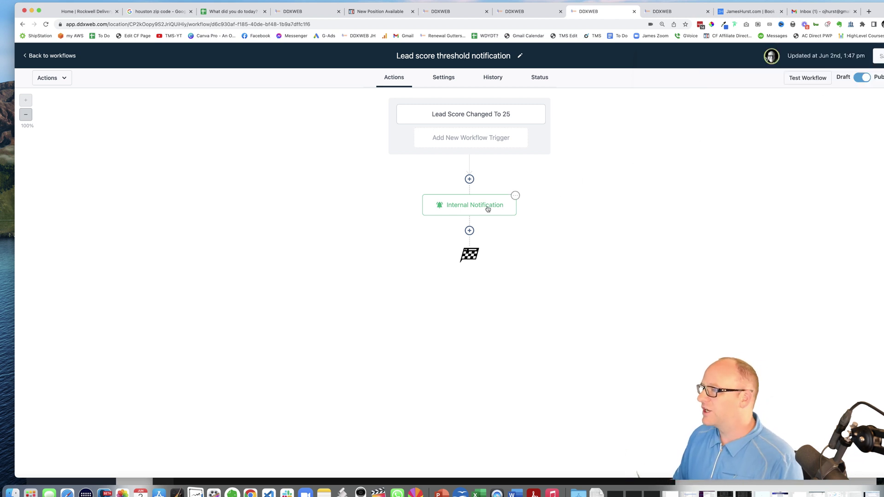
Inspect the alert message text in the Internal Notification action's settings
left_click(488, 209)
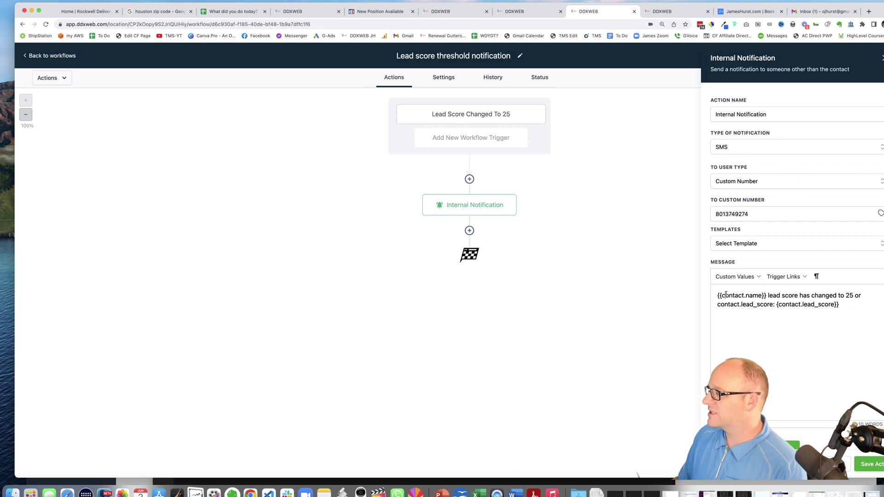
left_click_drag(725, 295, 843, 307)
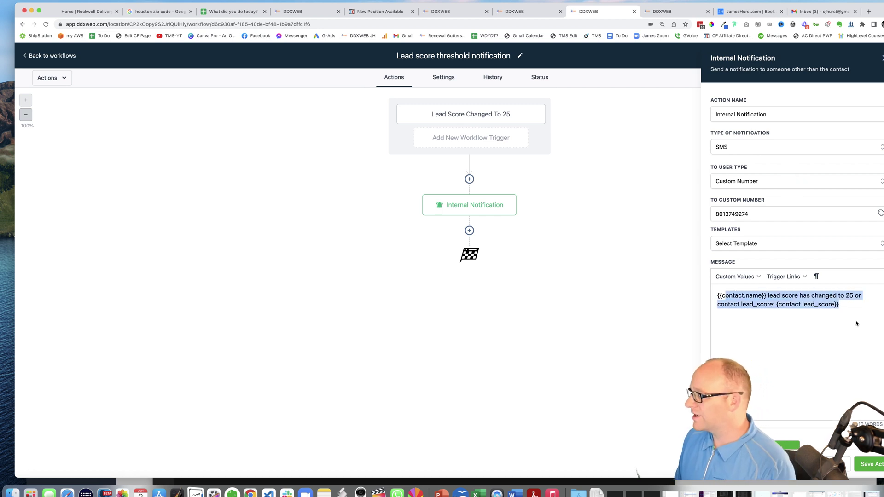
left_click(844, 322)
left_click_drag(738, 299, 841, 316)
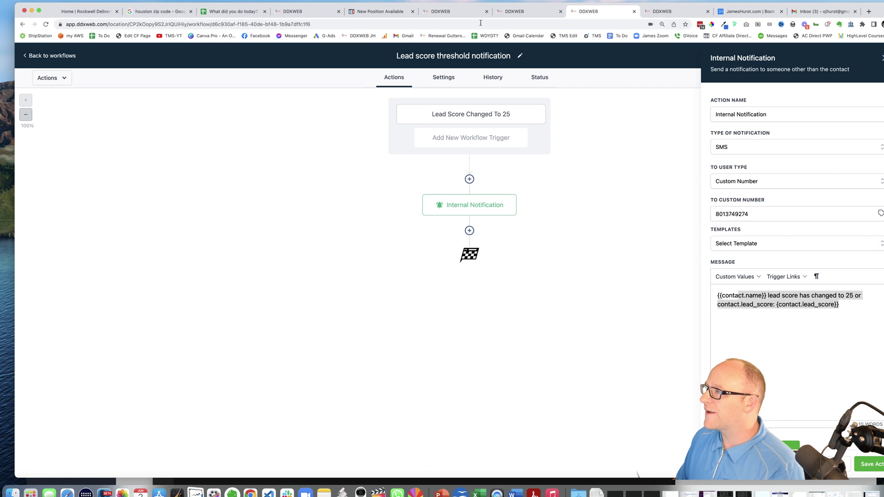
Check the received alert text in Messages, noting its unfilled lead score placeholder
left_click(459, 11)
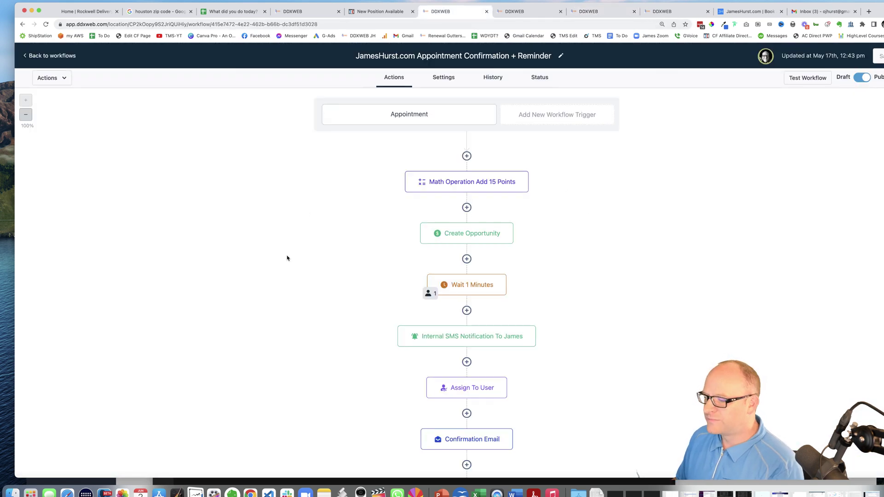
left_click(49, 491)
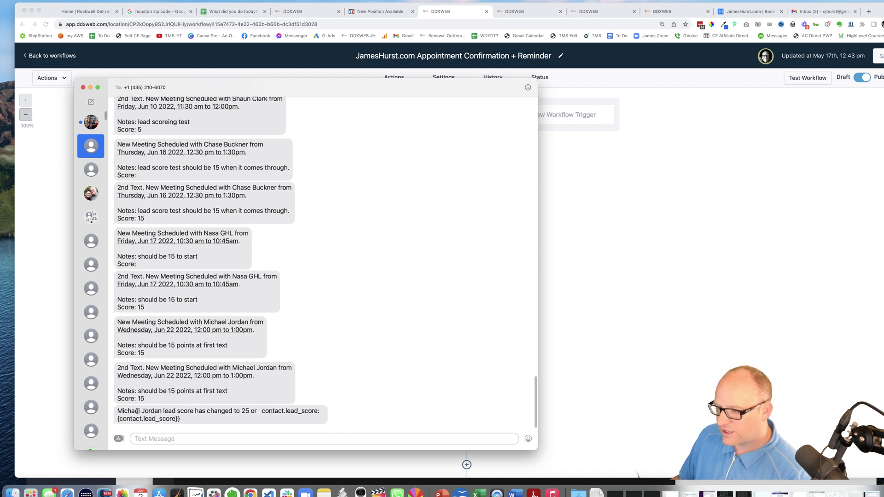
left_click_drag(138, 411, 301, 413)
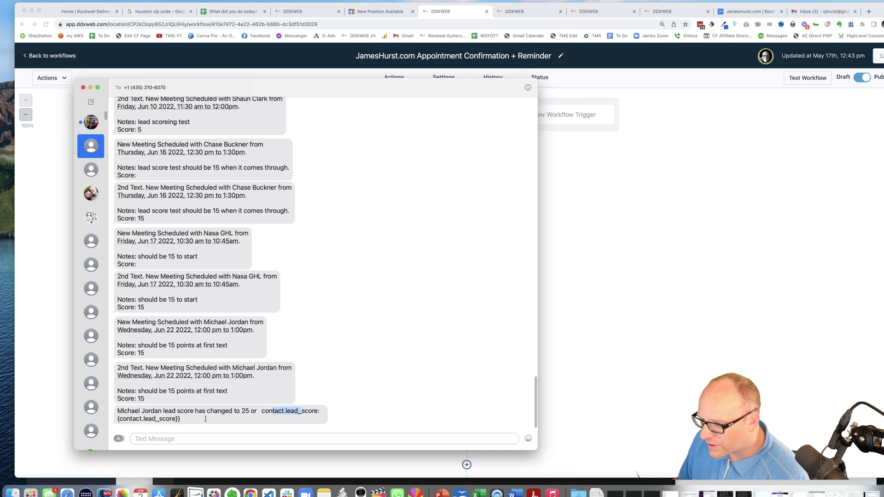
left_click_drag(205, 419, 137, 419)
Compare the appointment workflow's second Internal SMS Notification message, then return to the lead score threshold workflow
left_click(587, 336)
scroll(513, 299, "down", 5)
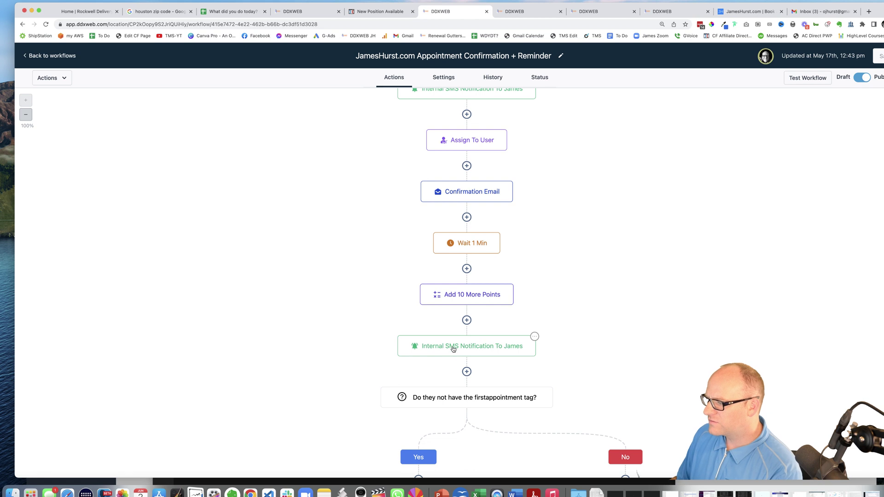
left_click(452, 346)
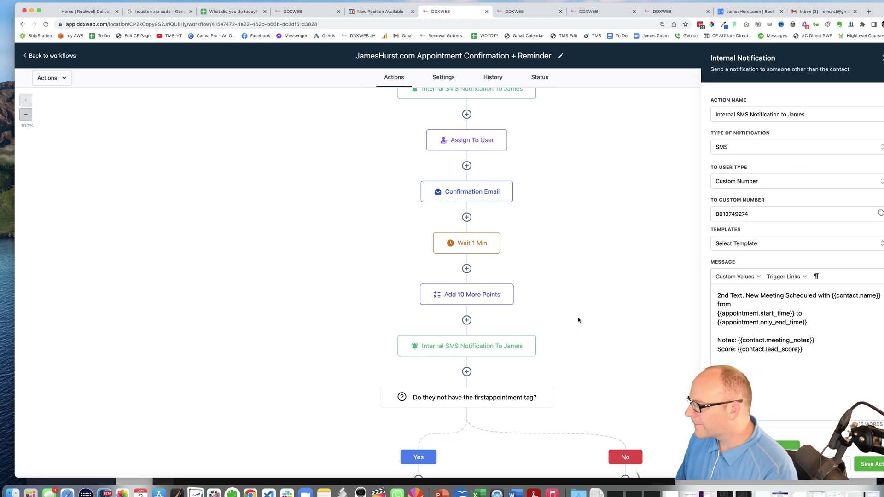
scroll(578, 320, "down", 1)
scroll(578, 317, "up", 2)
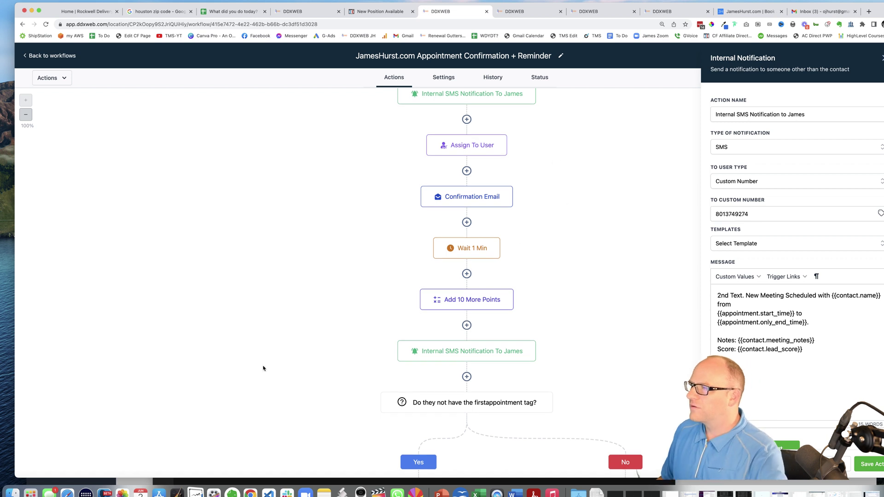
left_click(594, 11)
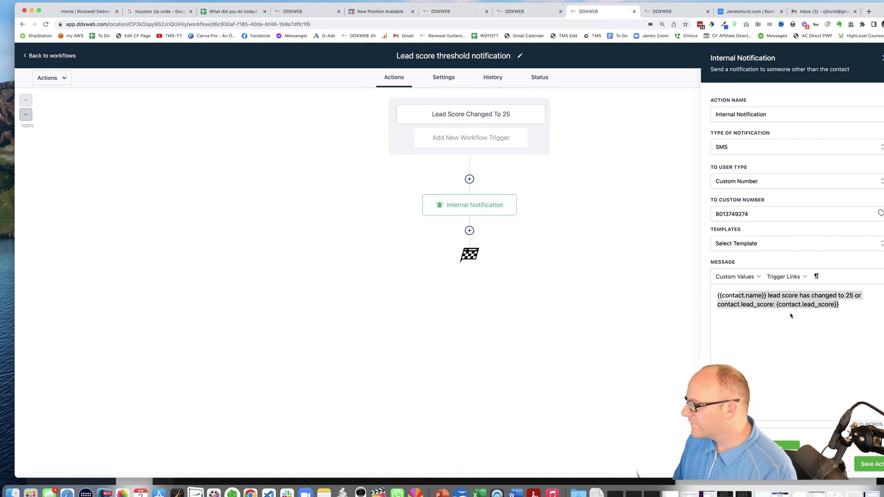
Change the alert placeholder to double-brace {{contact.lead_score}}, then save the notification and the workflow
left_click(777, 305)
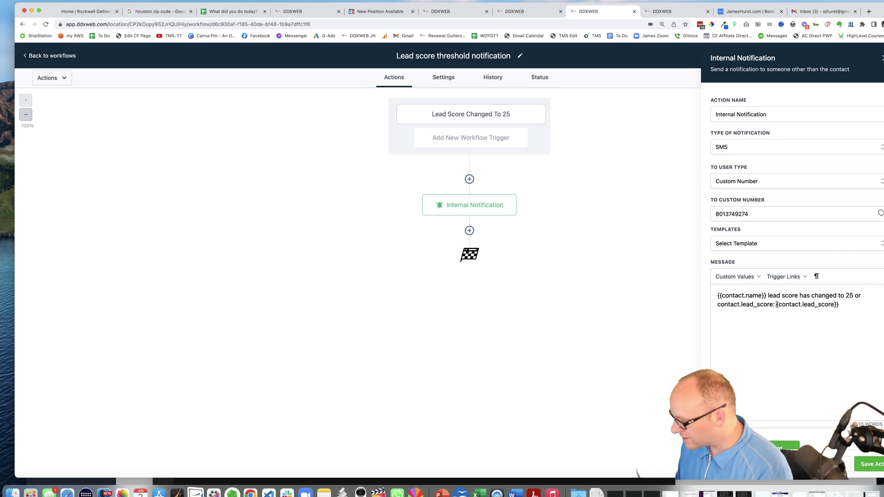
type("{")
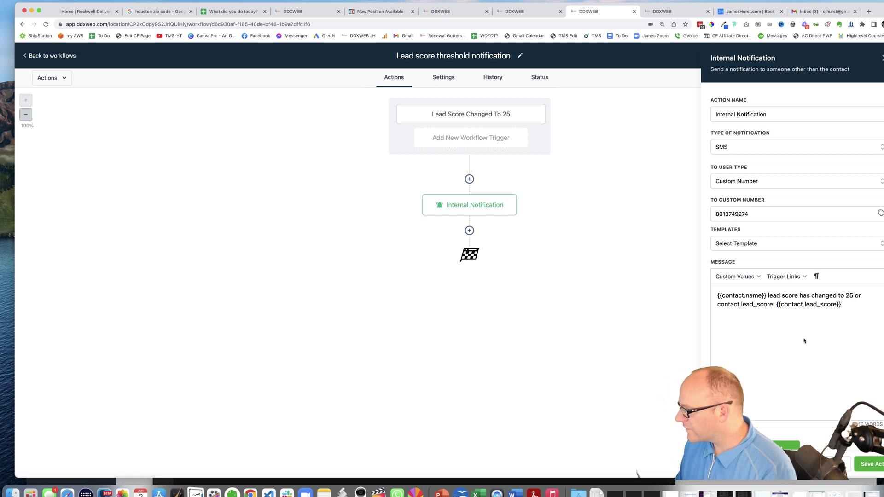
left_click(878, 466)
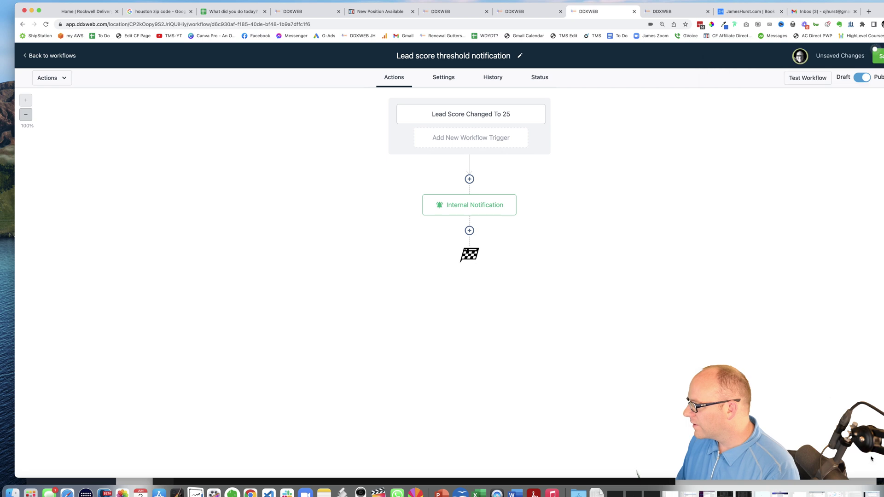
left_click(877, 54)
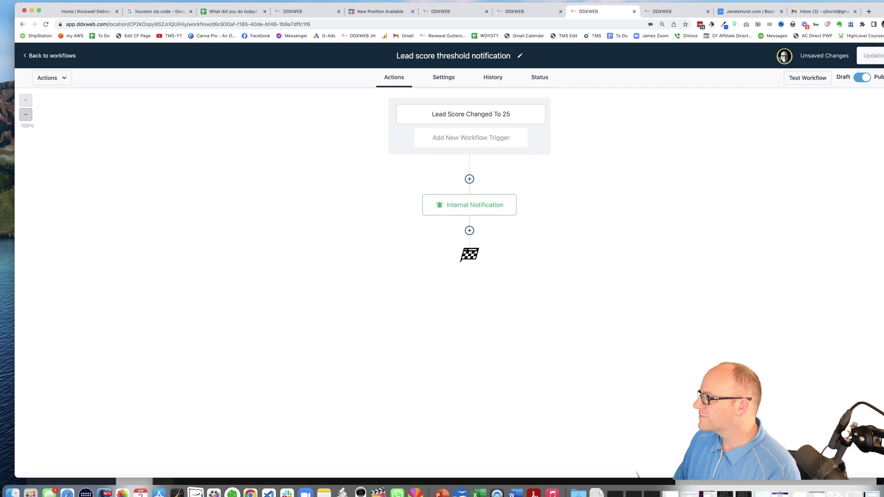
left_click(50, 493)
Highlight the second appointment text and the 'lead score has changed to 25' alert in Messages
left_click(224, 392)
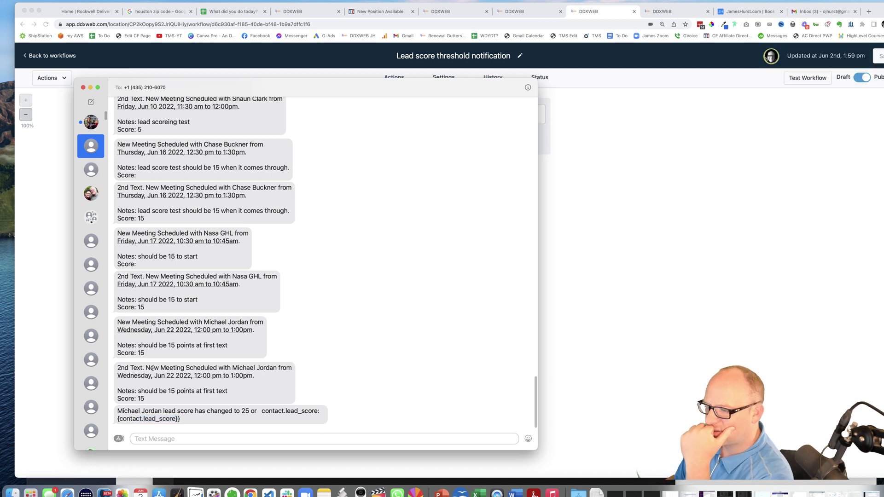
left_click_drag(153, 368, 251, 394)
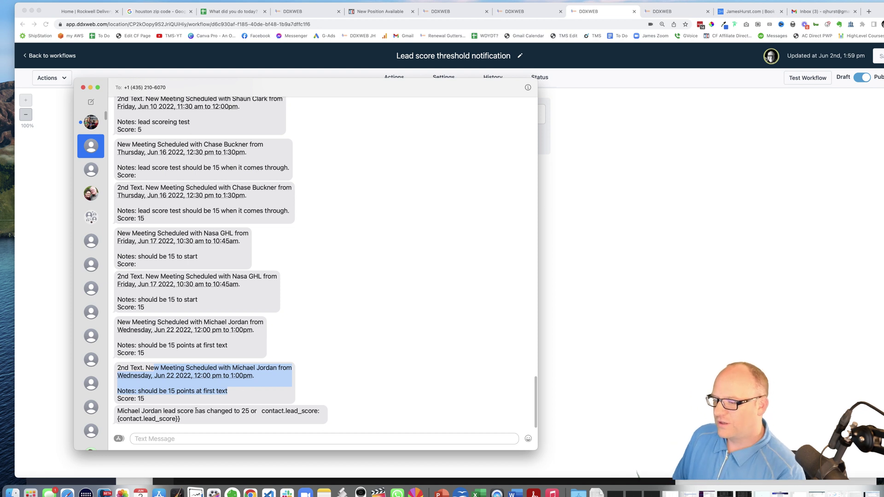
left_click_drag(155, 410, 266, 419)
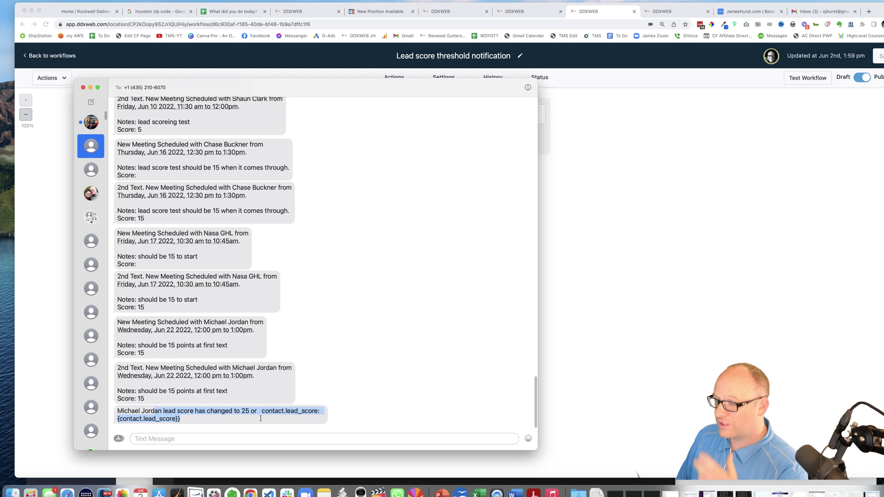
In the appointment confirmation workflow, close the Internal SMS Notification settings and reload the page
left_click(628, 196)
left_click(470, 12)
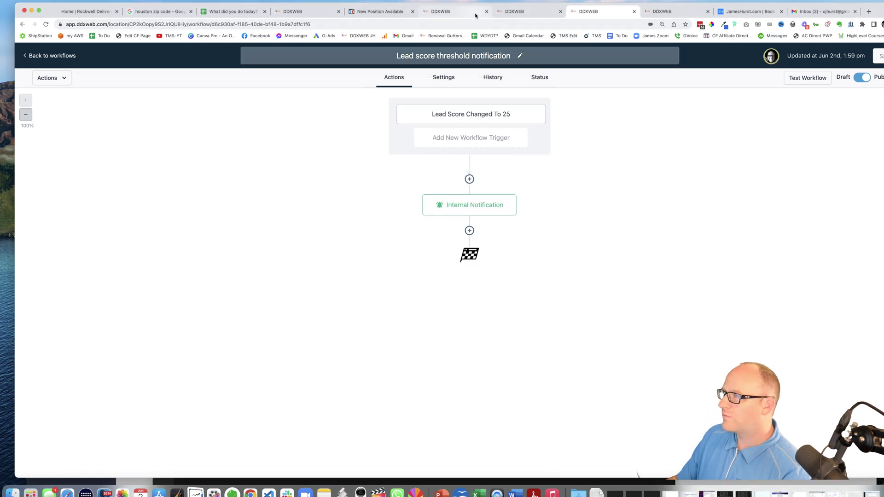
scroll(586, 263, "down", 9)
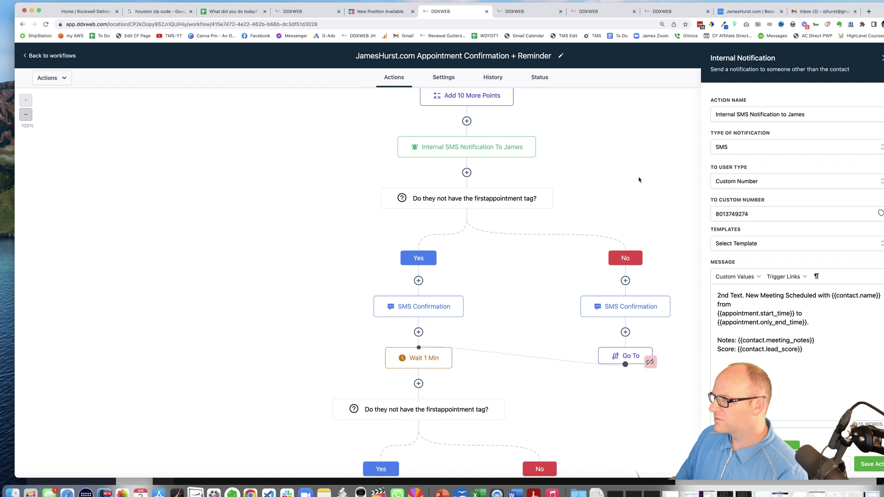
left_click(881, 58)
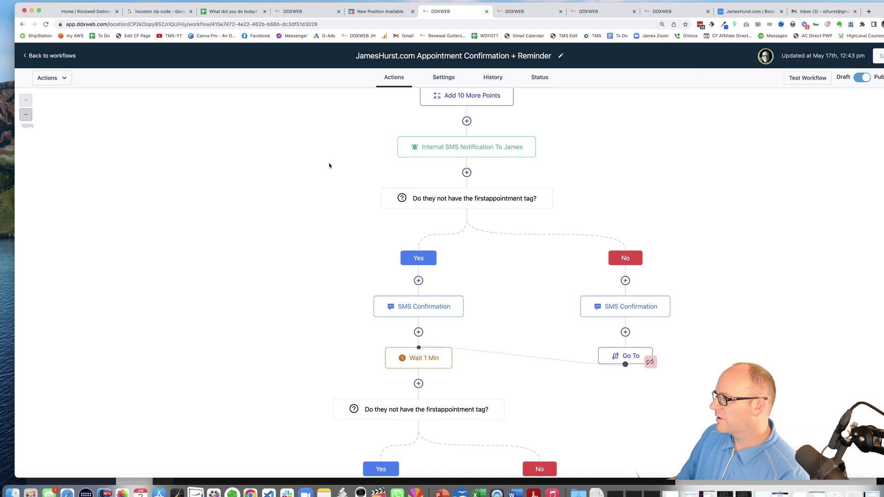
scroll(313, 171, "up", 5)
scroll(299, 176, "up", 2)
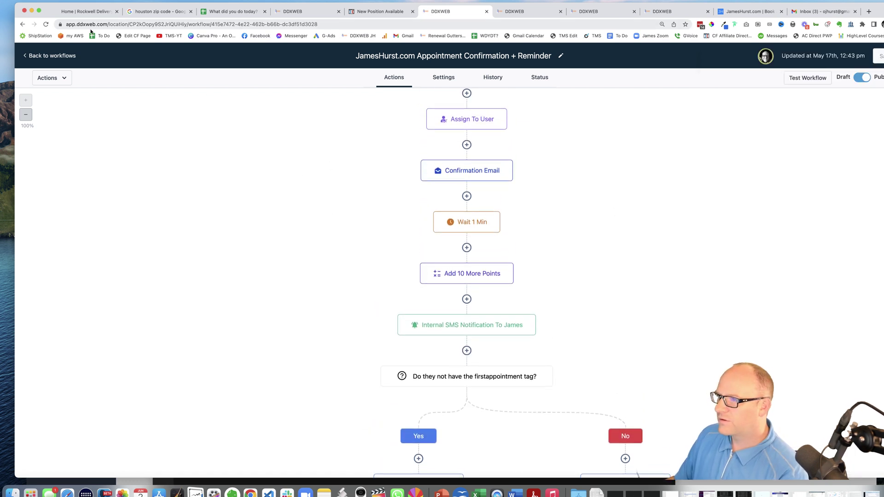
left_click(46, 24)
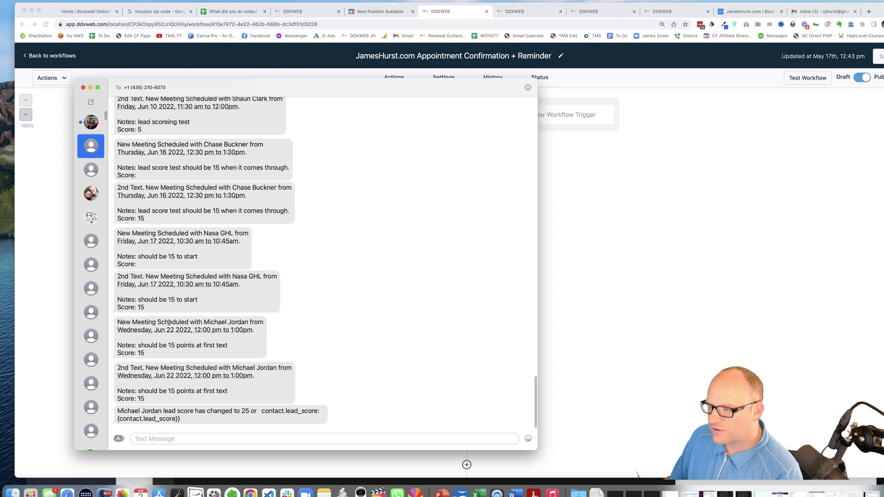
Highlight the contact name, meeting notes and 'Score: 15' in both texts, then move Messages aside
left_click_drag(169, 325, 251, 322)
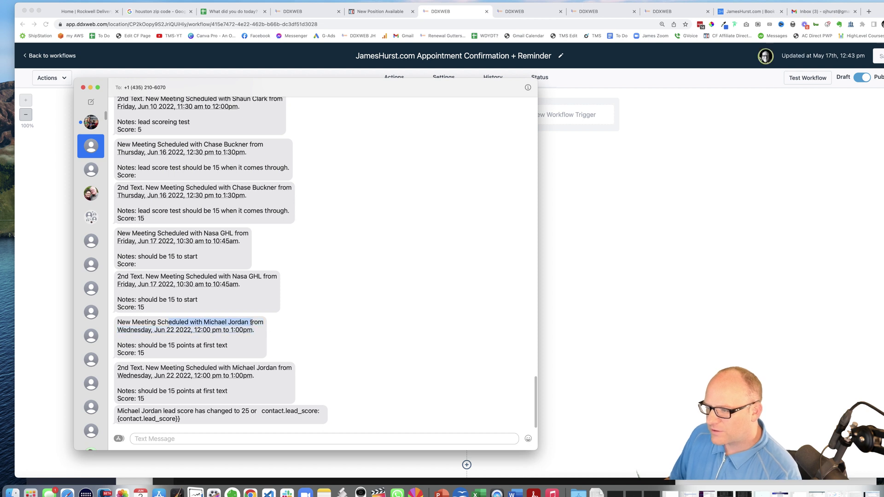
left_click_drag(152, 346, 221, 345)
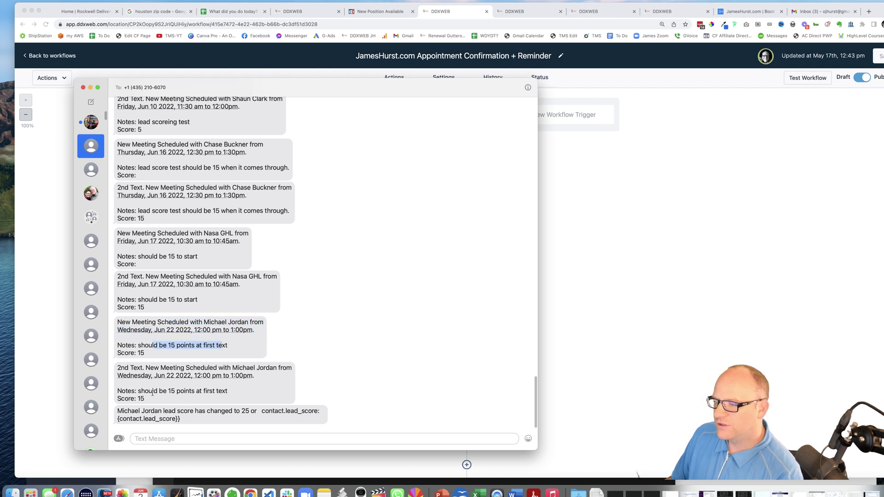
left_click_drag(153, 392, 202, 392)
left_click_drag(144, 399, 138, 399)
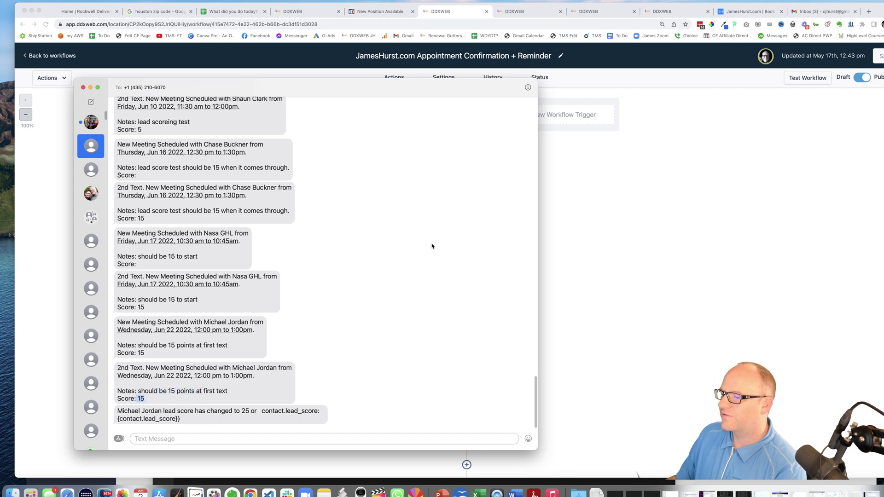
left_click_drag(469, 95, 0, 106)
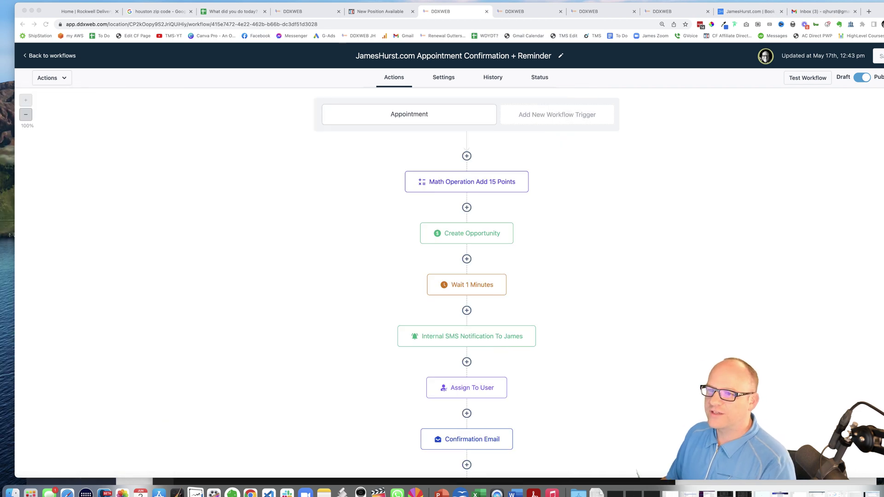
Check the Custom Fields settings page, then go to Automation and the Contacts list
left_click(369, 235)
scroll(369, 235, "down", 1)
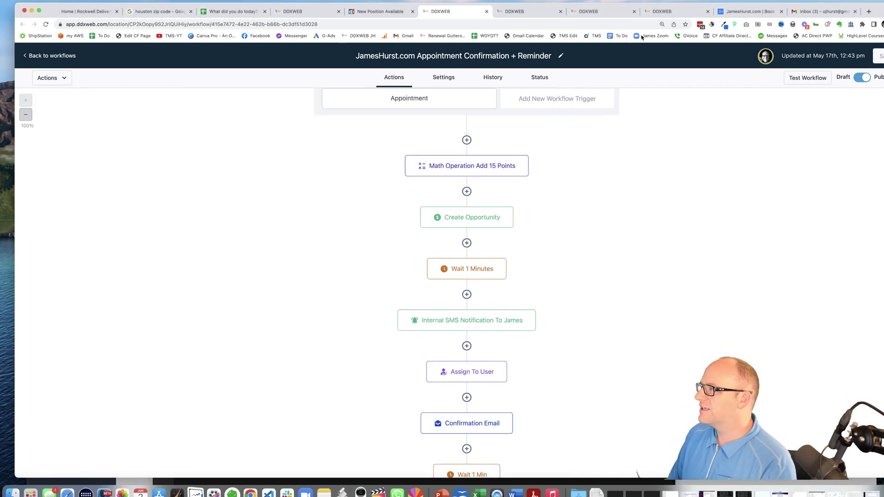
left_click(668, 12)
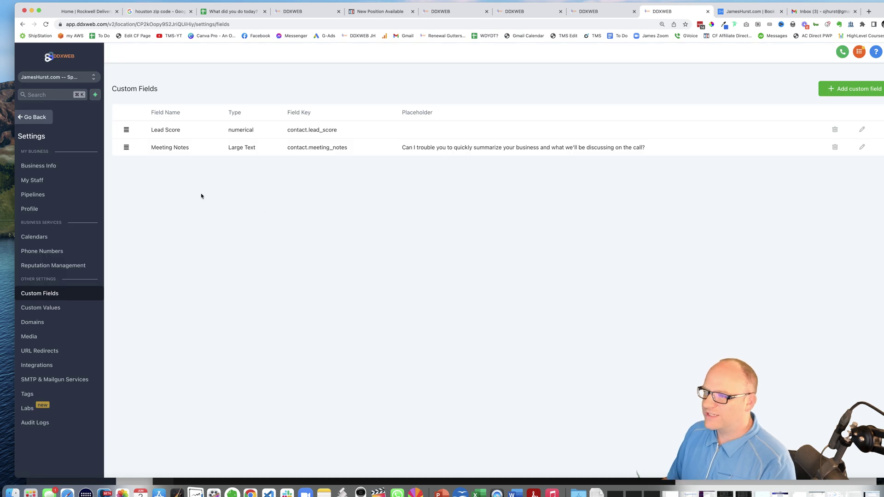
left_click(36, 118)
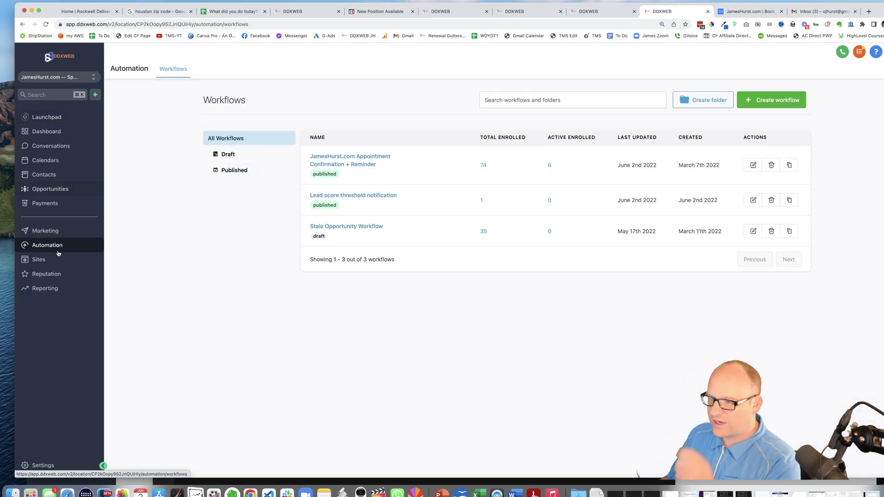
left_click(44, 176)
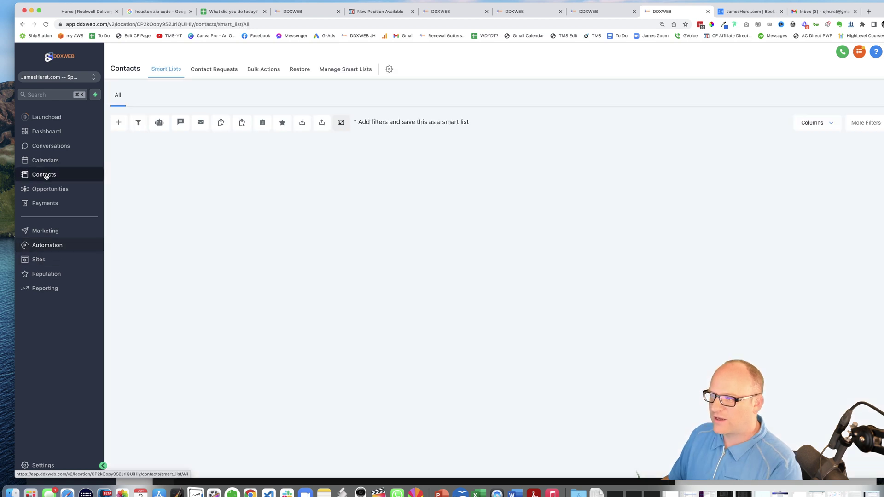
From the threshold workflow's History, open the test contact and confirm Lead Score reads 25
left_click(589, 11)
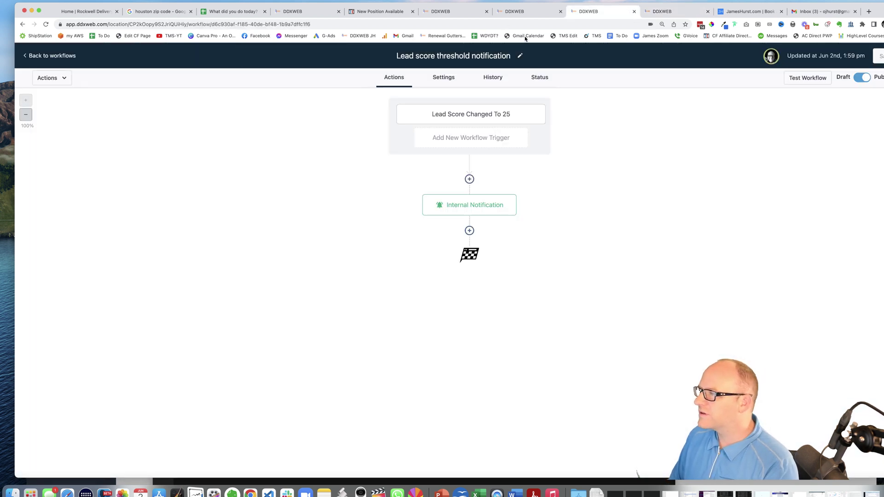
left_click(492, 78)
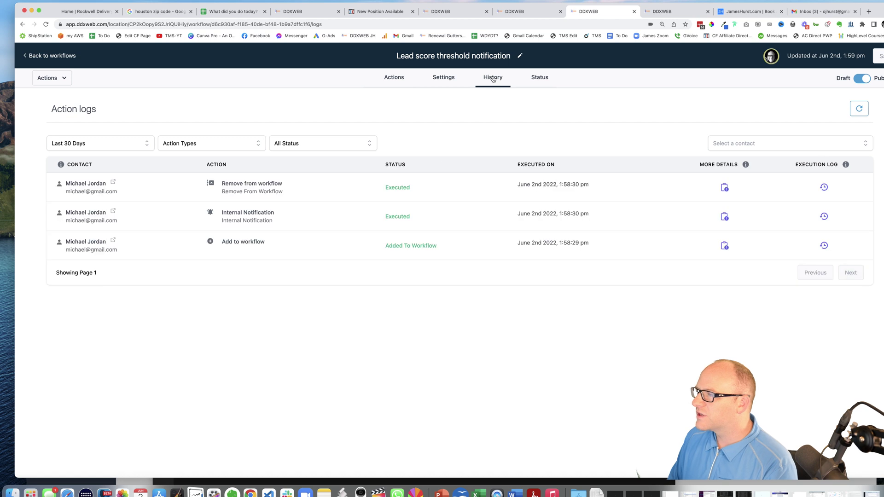
left_click(113, 183)
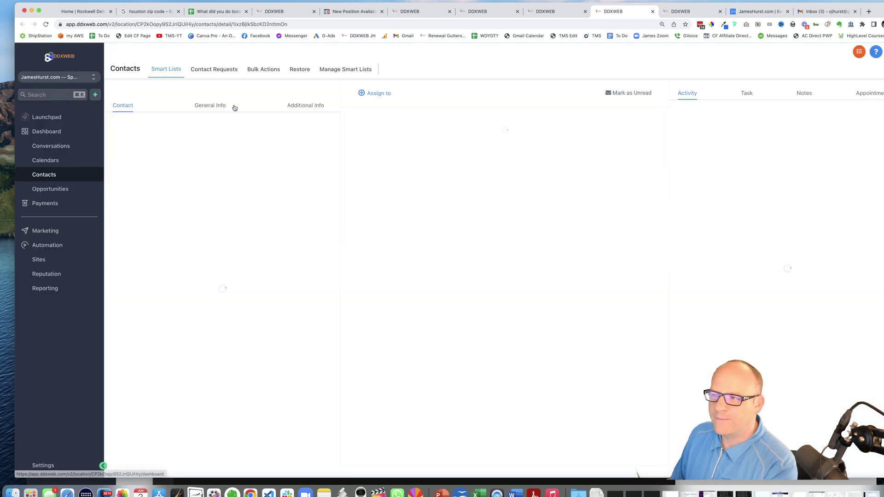
left_click(310, 109)
double_click(133, 146)
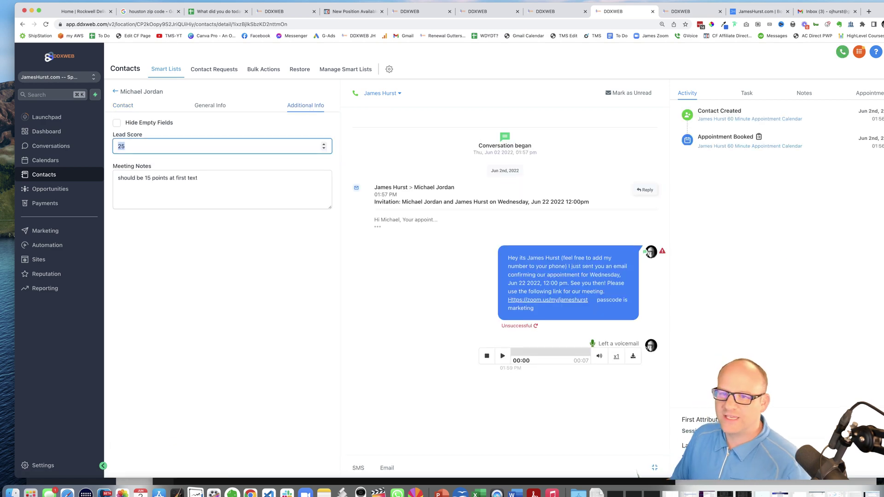
key("super+Tab")
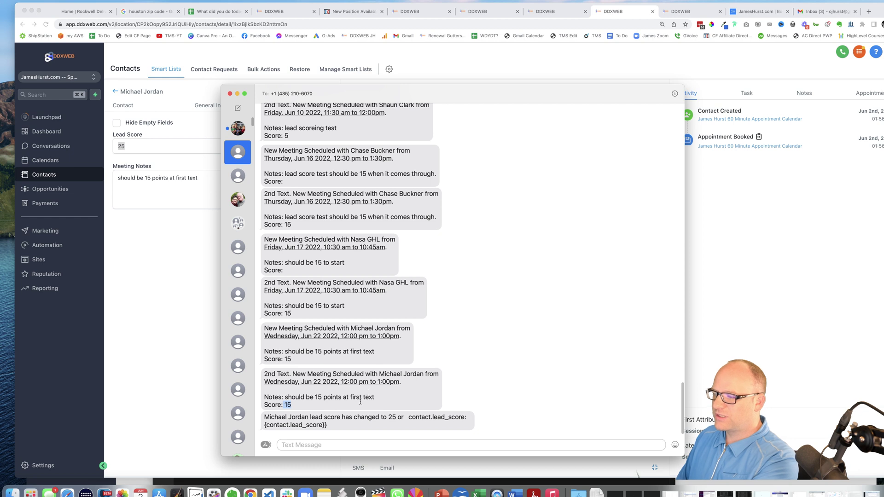
left_click_drag(305, 405, 335, 390)
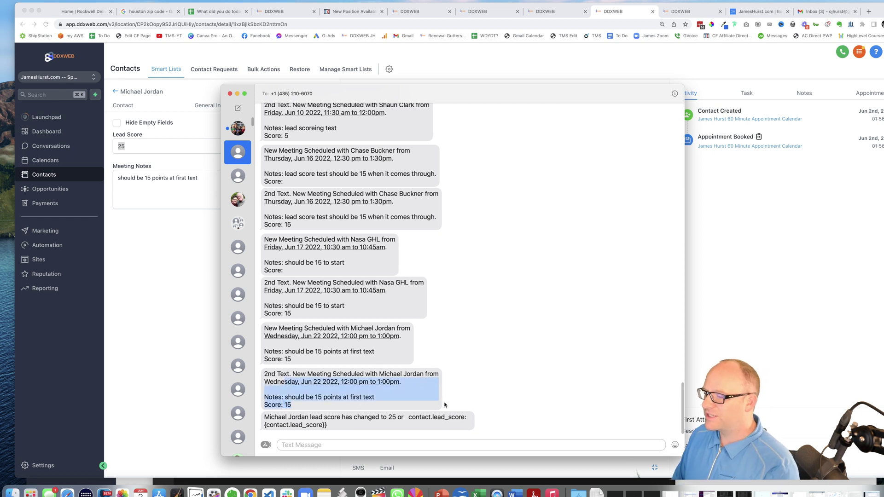
left_click_drag(367, 417, 392, 418)
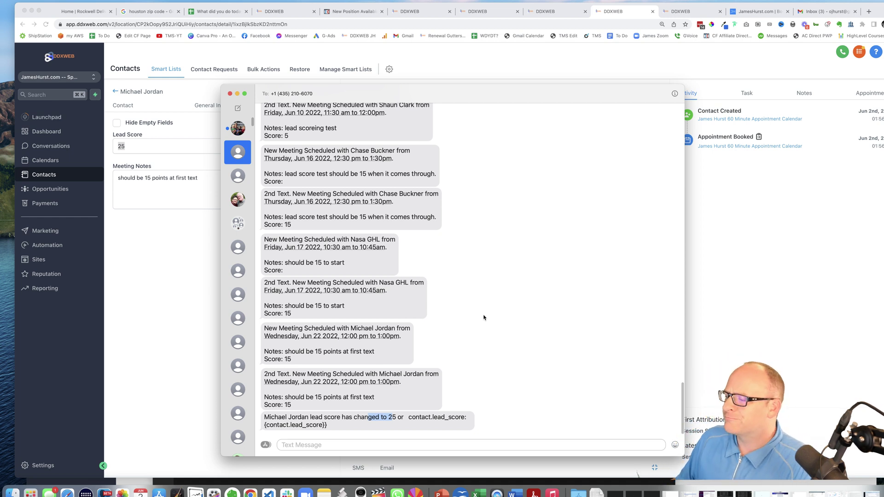
left_click(497, 308)
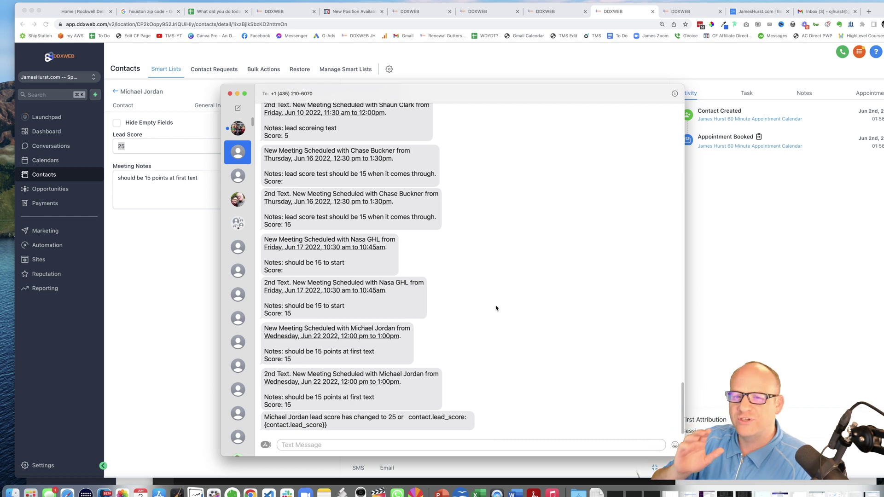